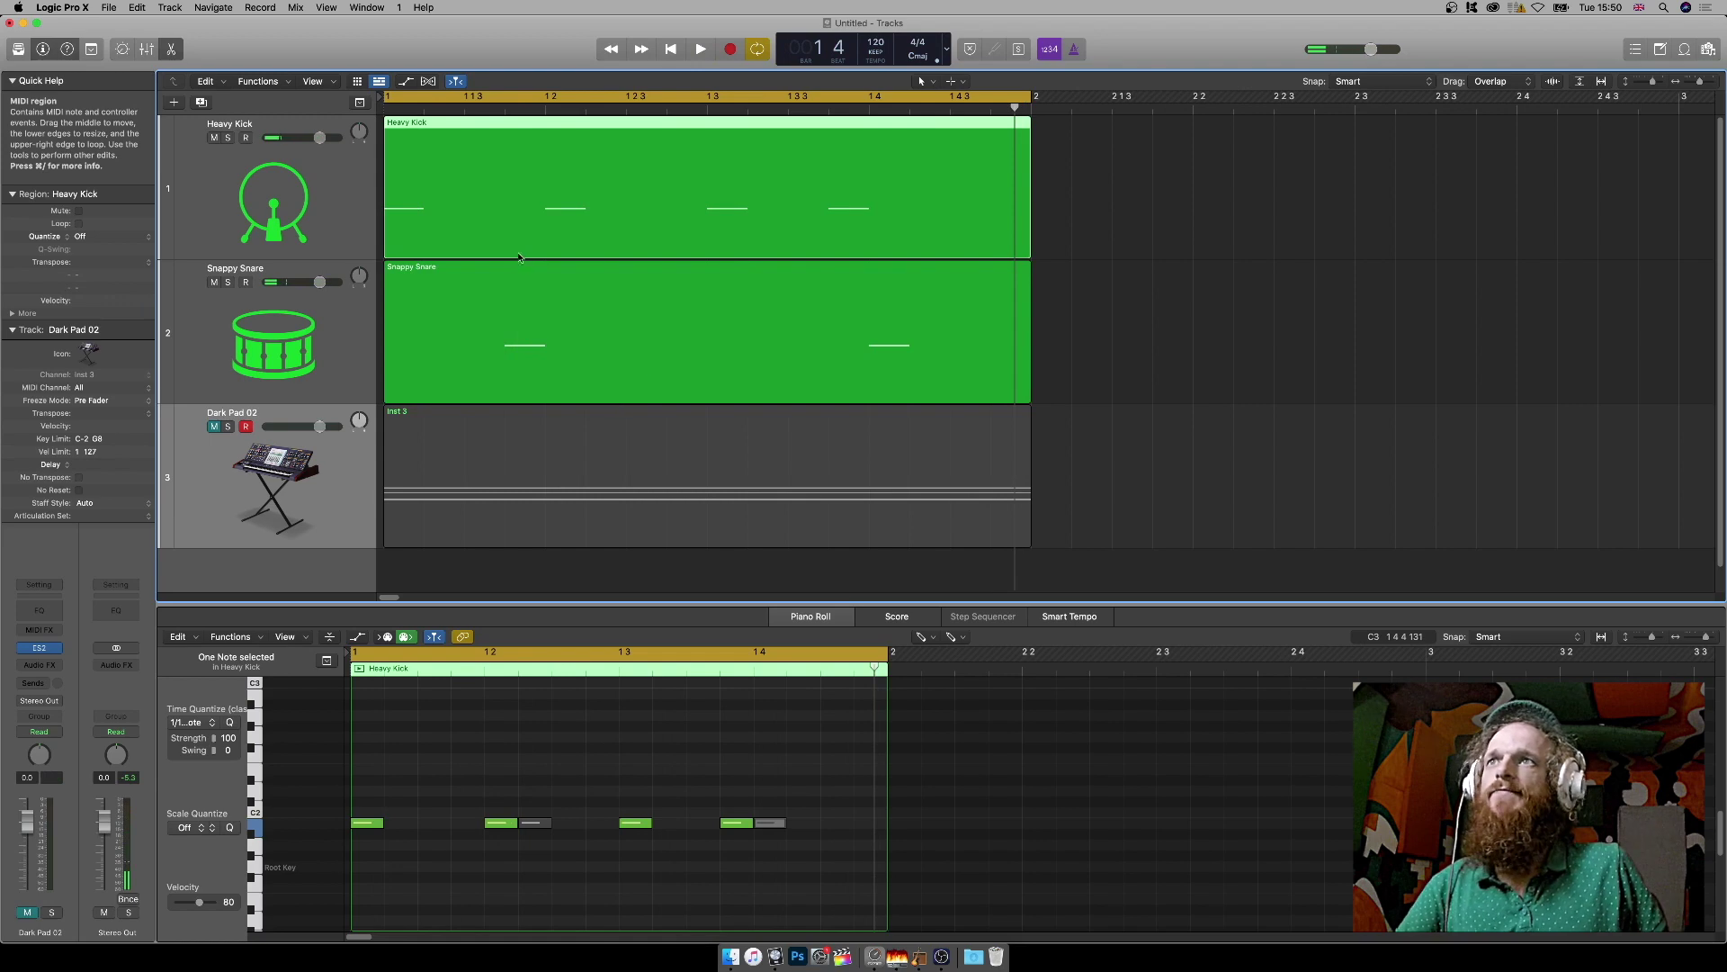
Solo the Dark Pad 02 track, play a moment of the loop to hear it alone, and turn solo off.
left_click(192, 430)
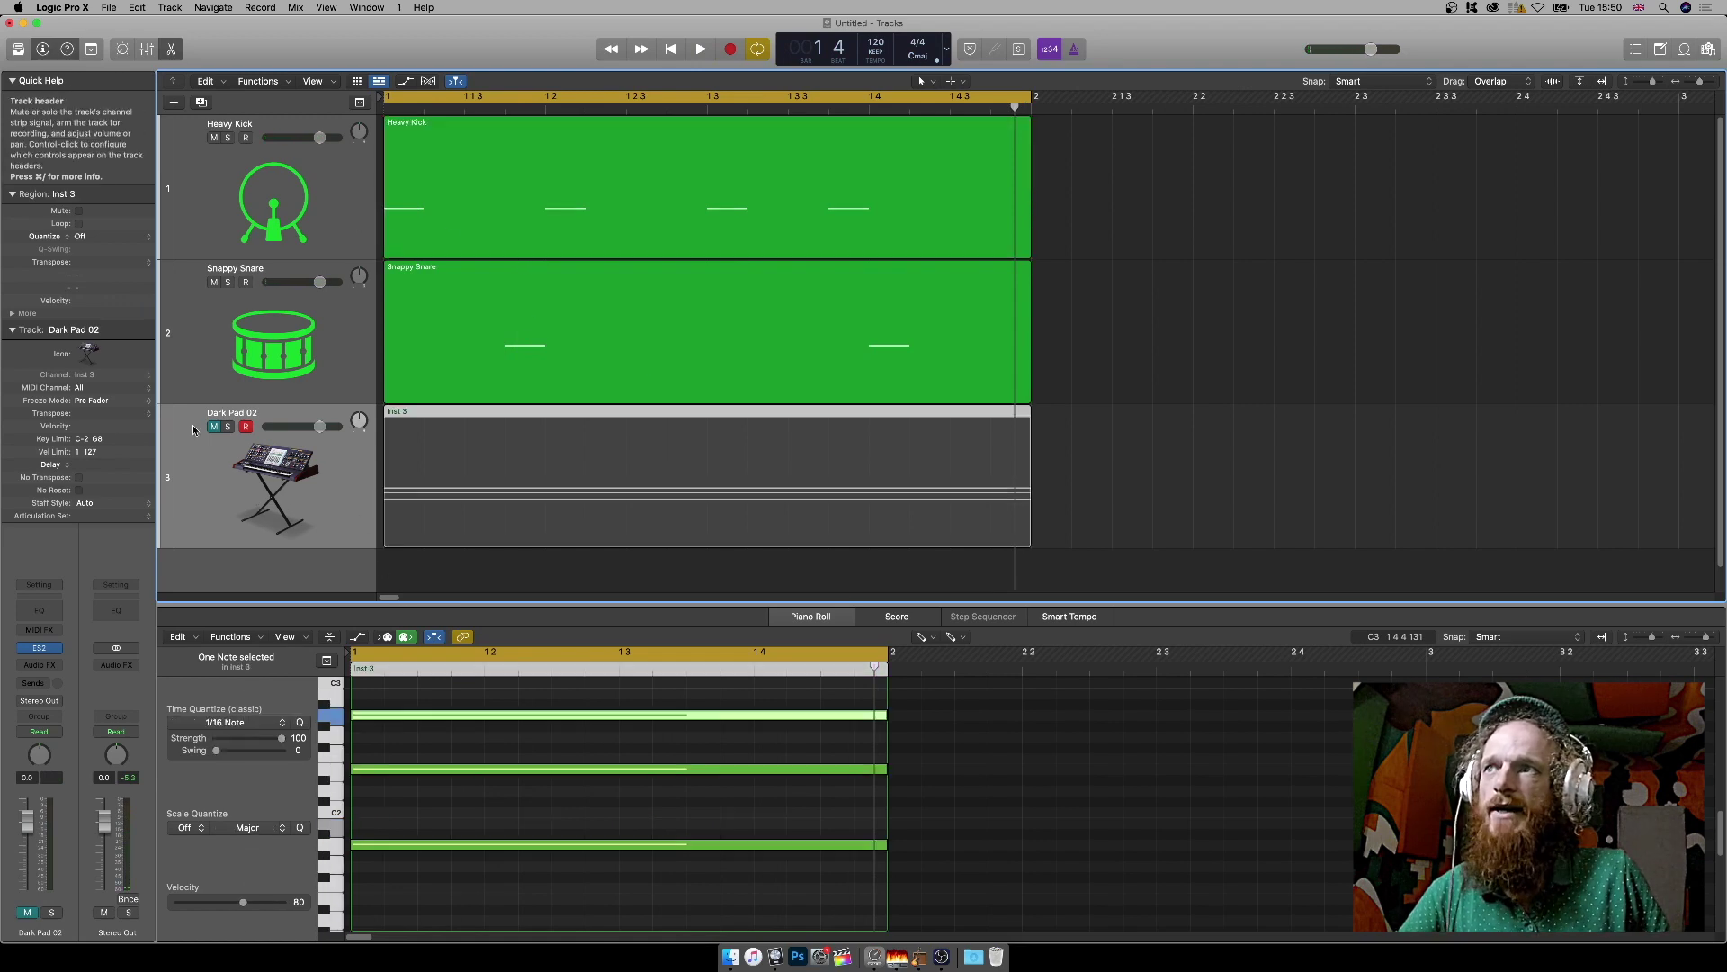
key("s")
key("space")
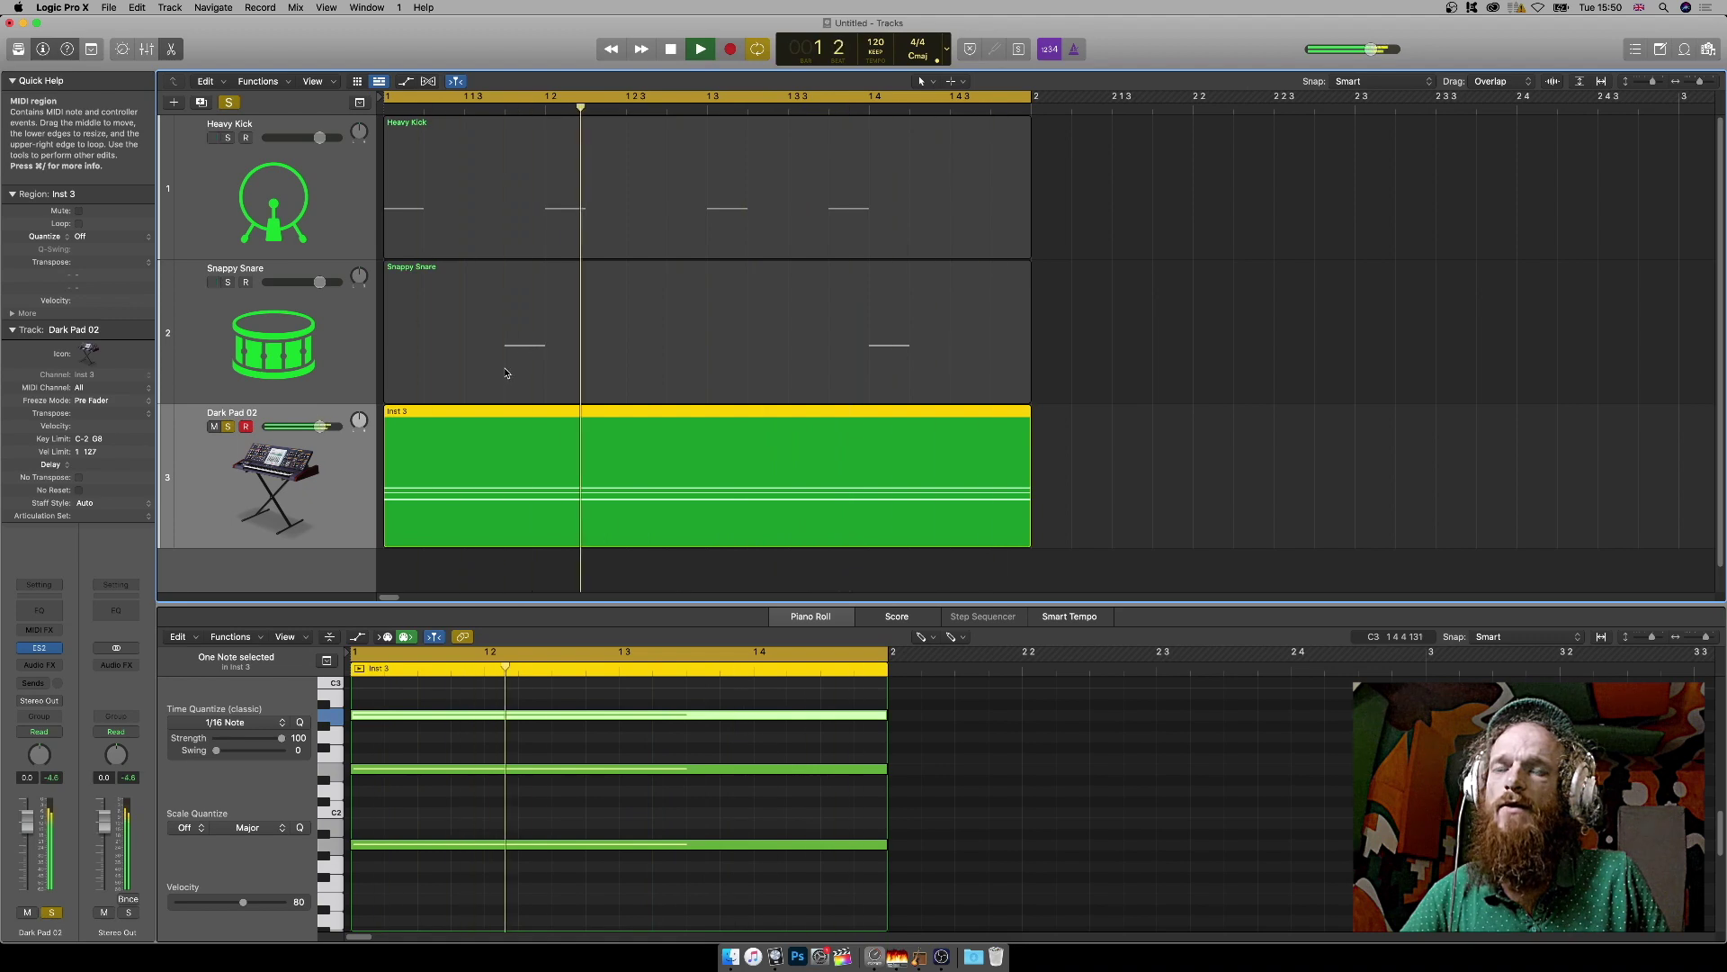
key("space")
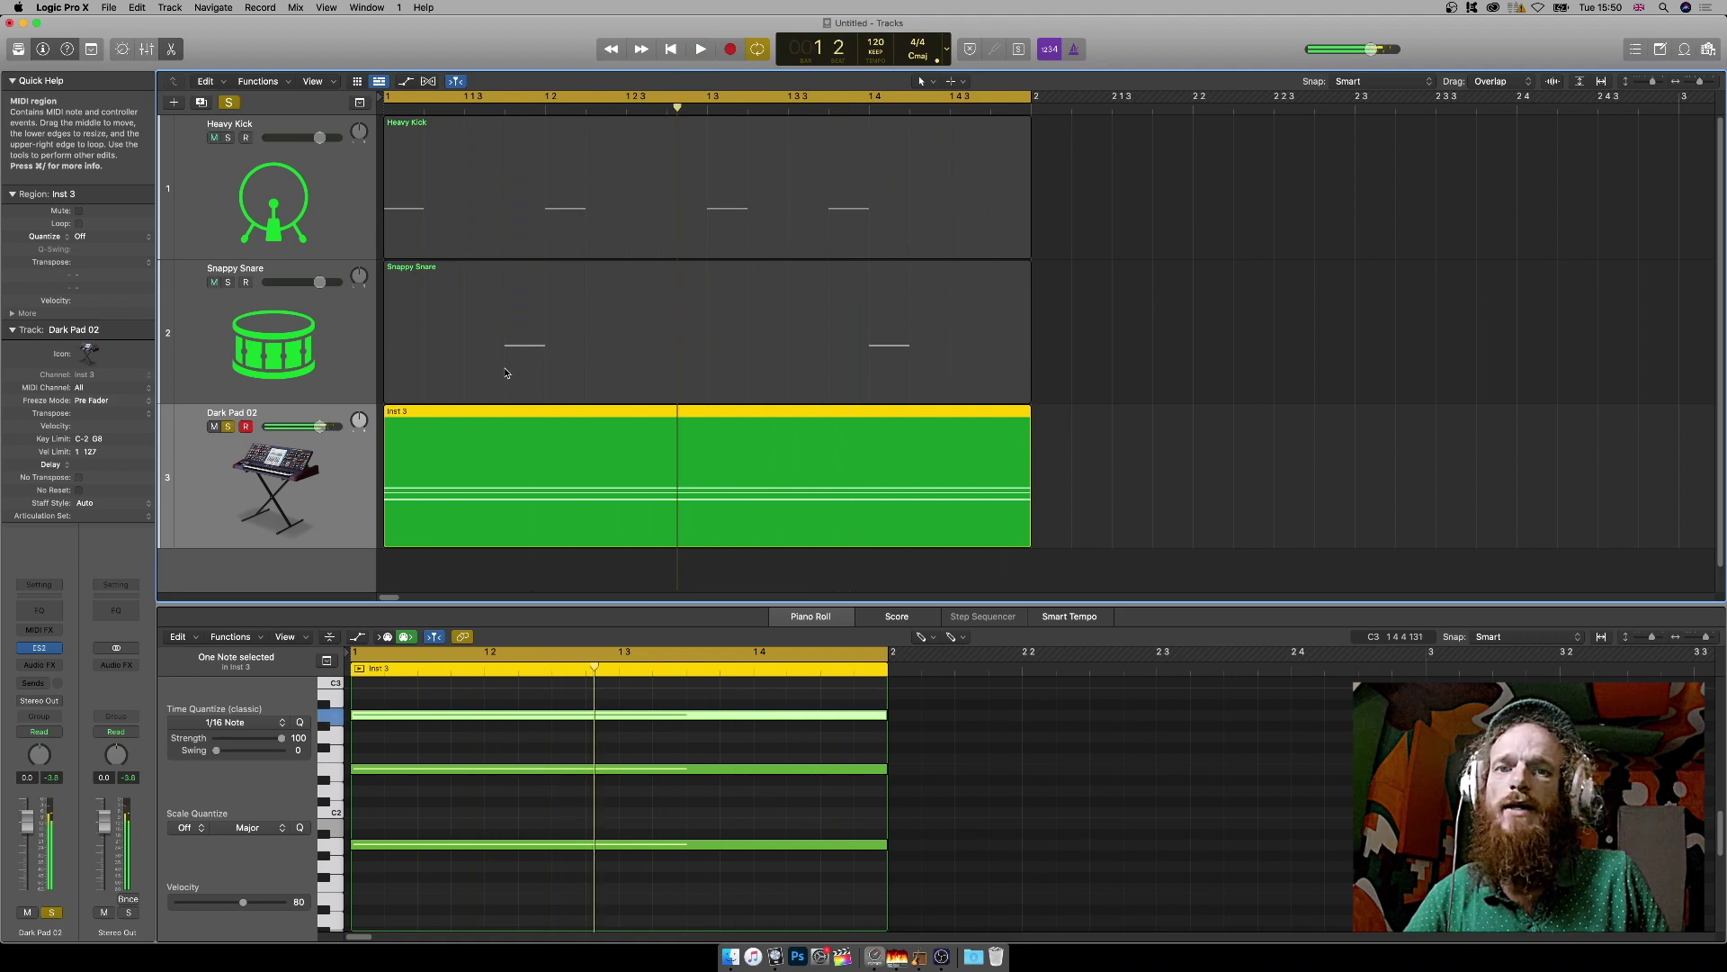
left_click(226, 427)
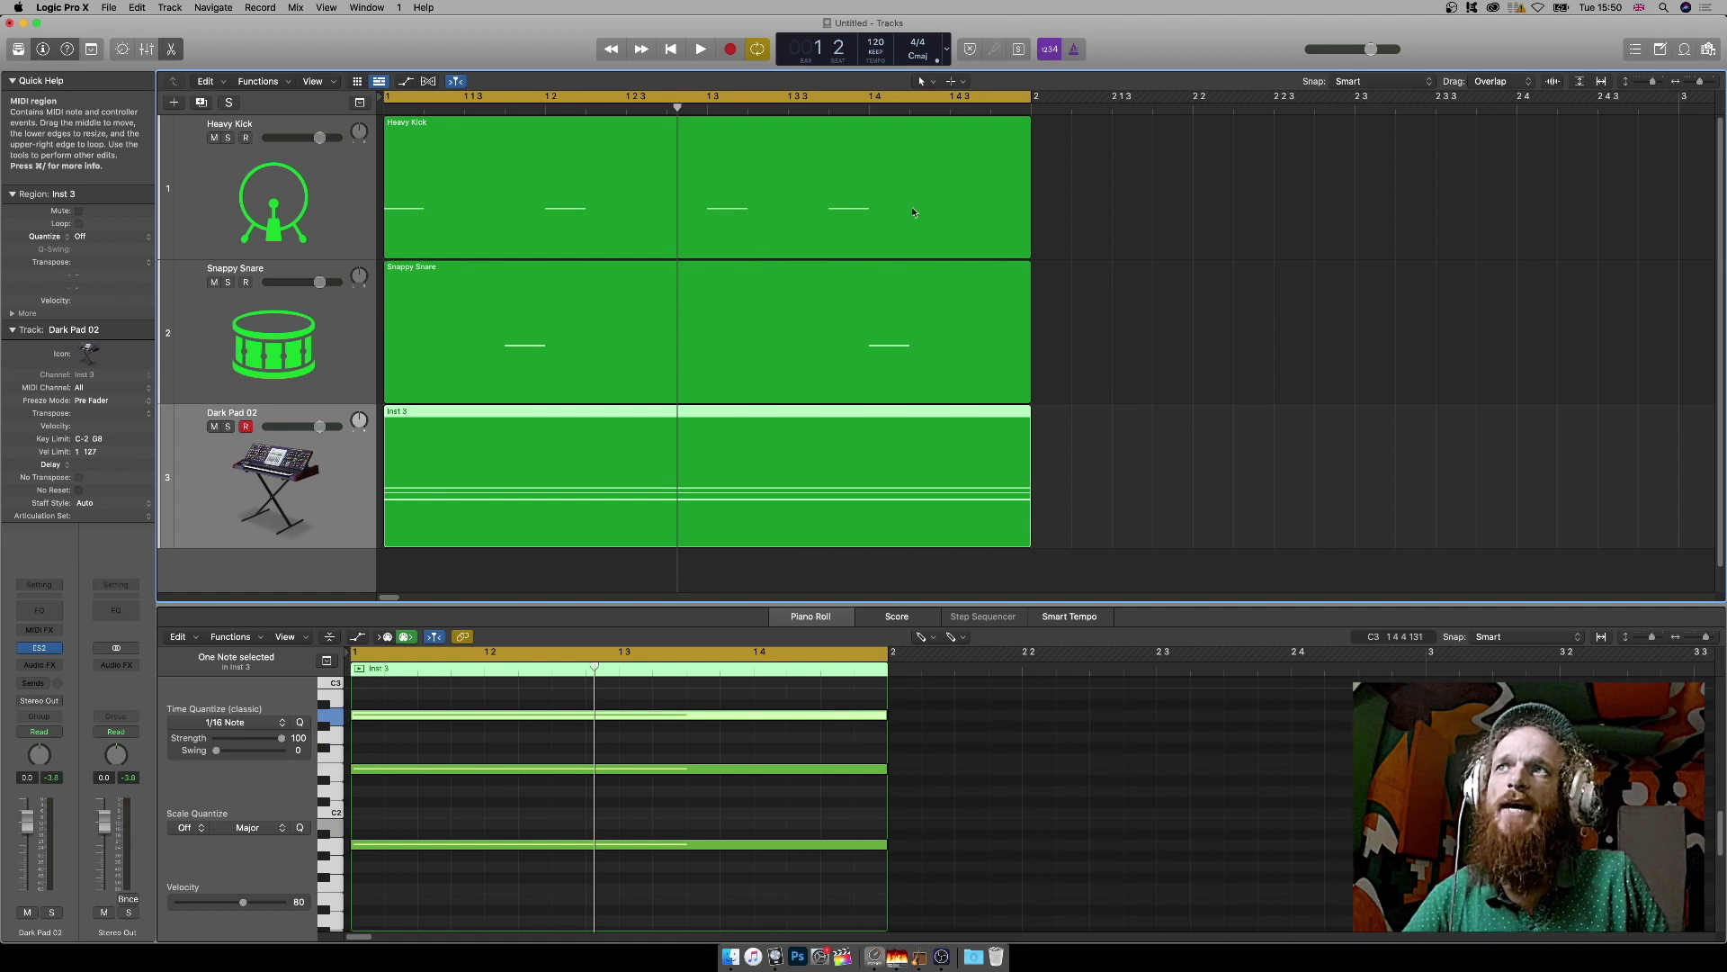
Insert a stereo Noise Gate on the Dark Pad 02 track and move its window clear of the regions.
left_click(52, 648)
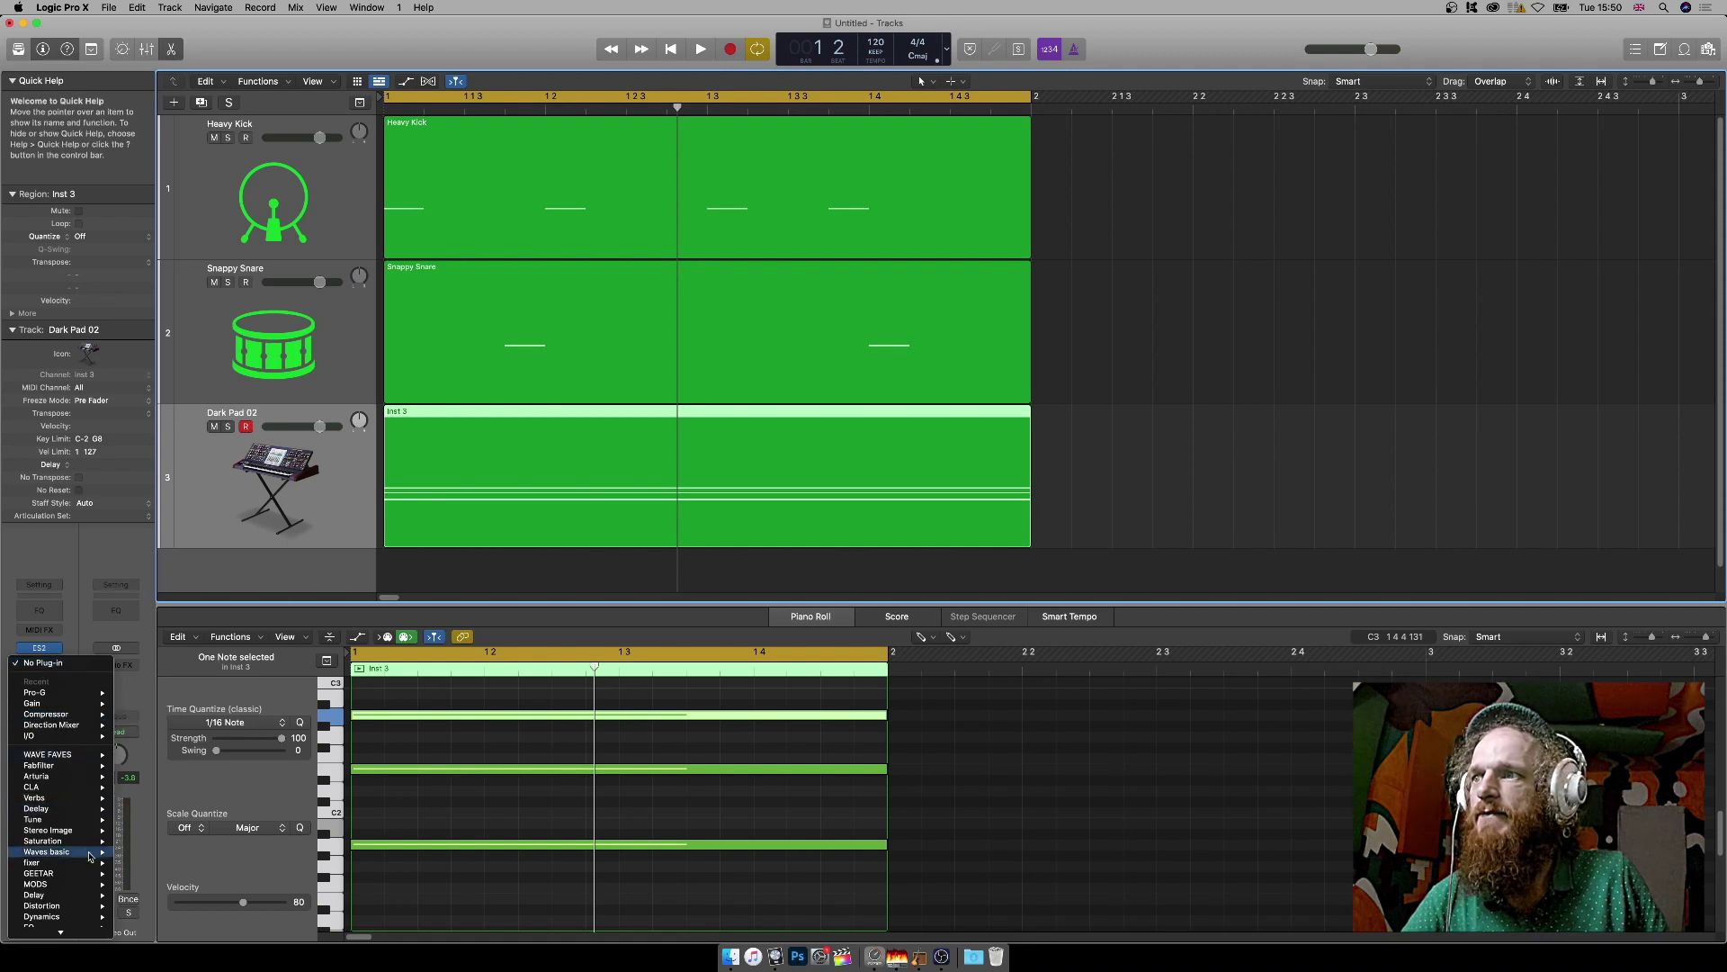
mouse_move(67, 907)
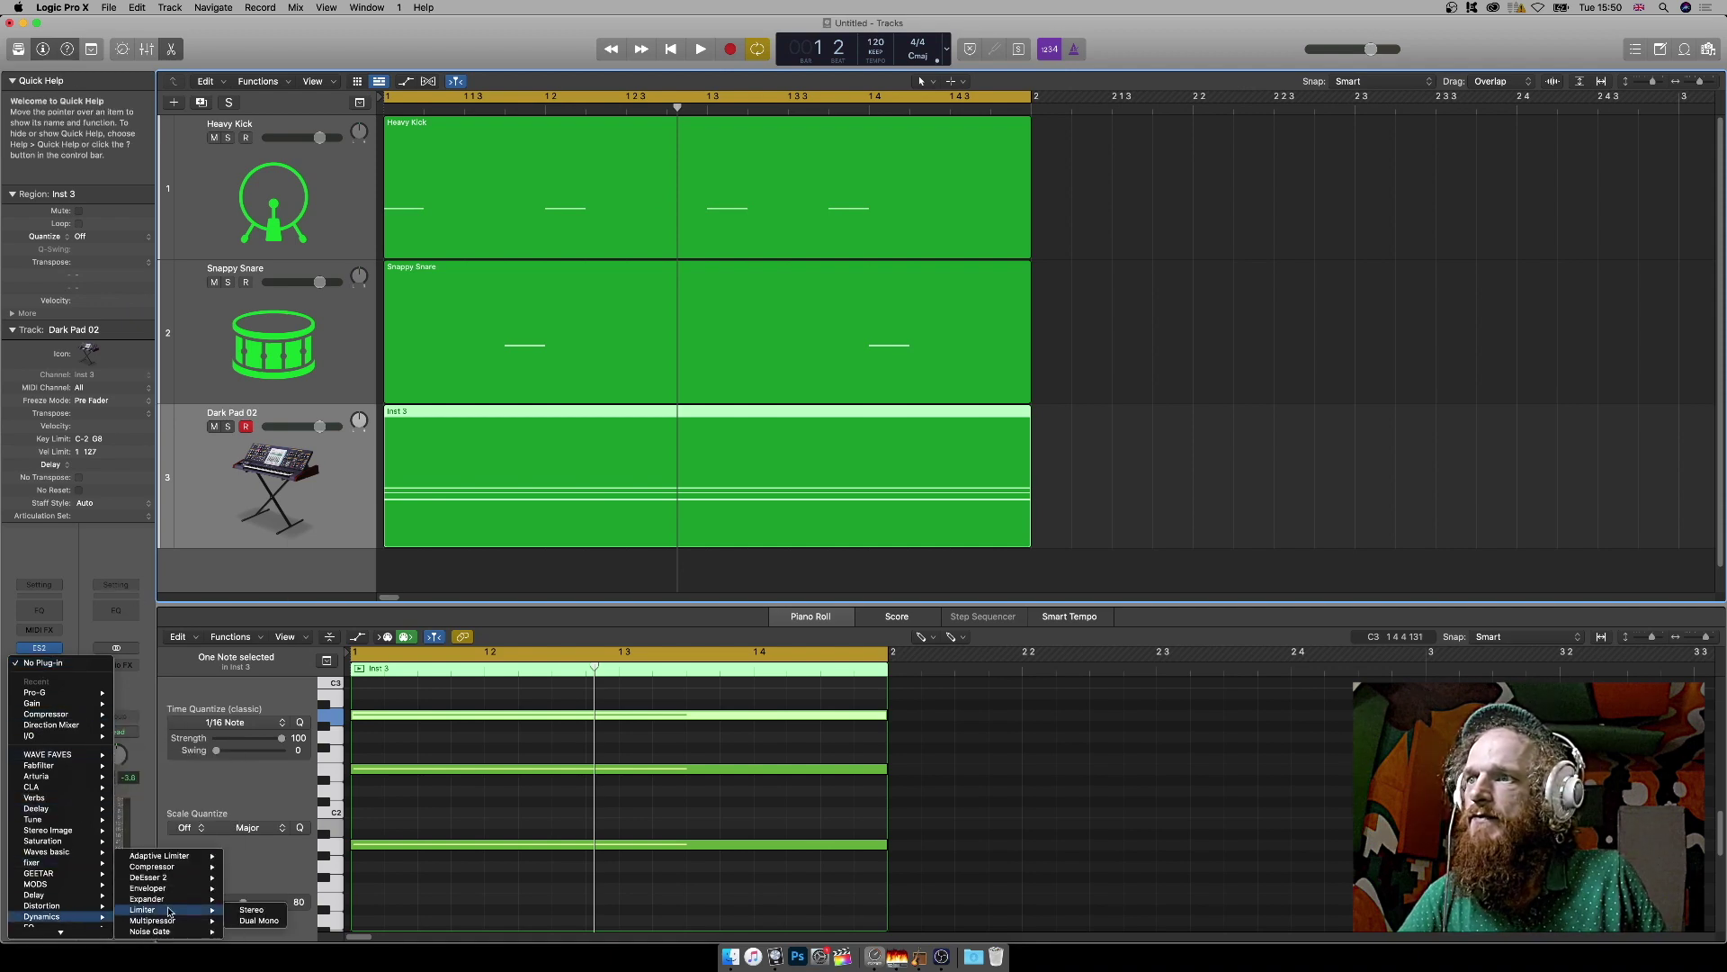
mouse_move(168, 933)
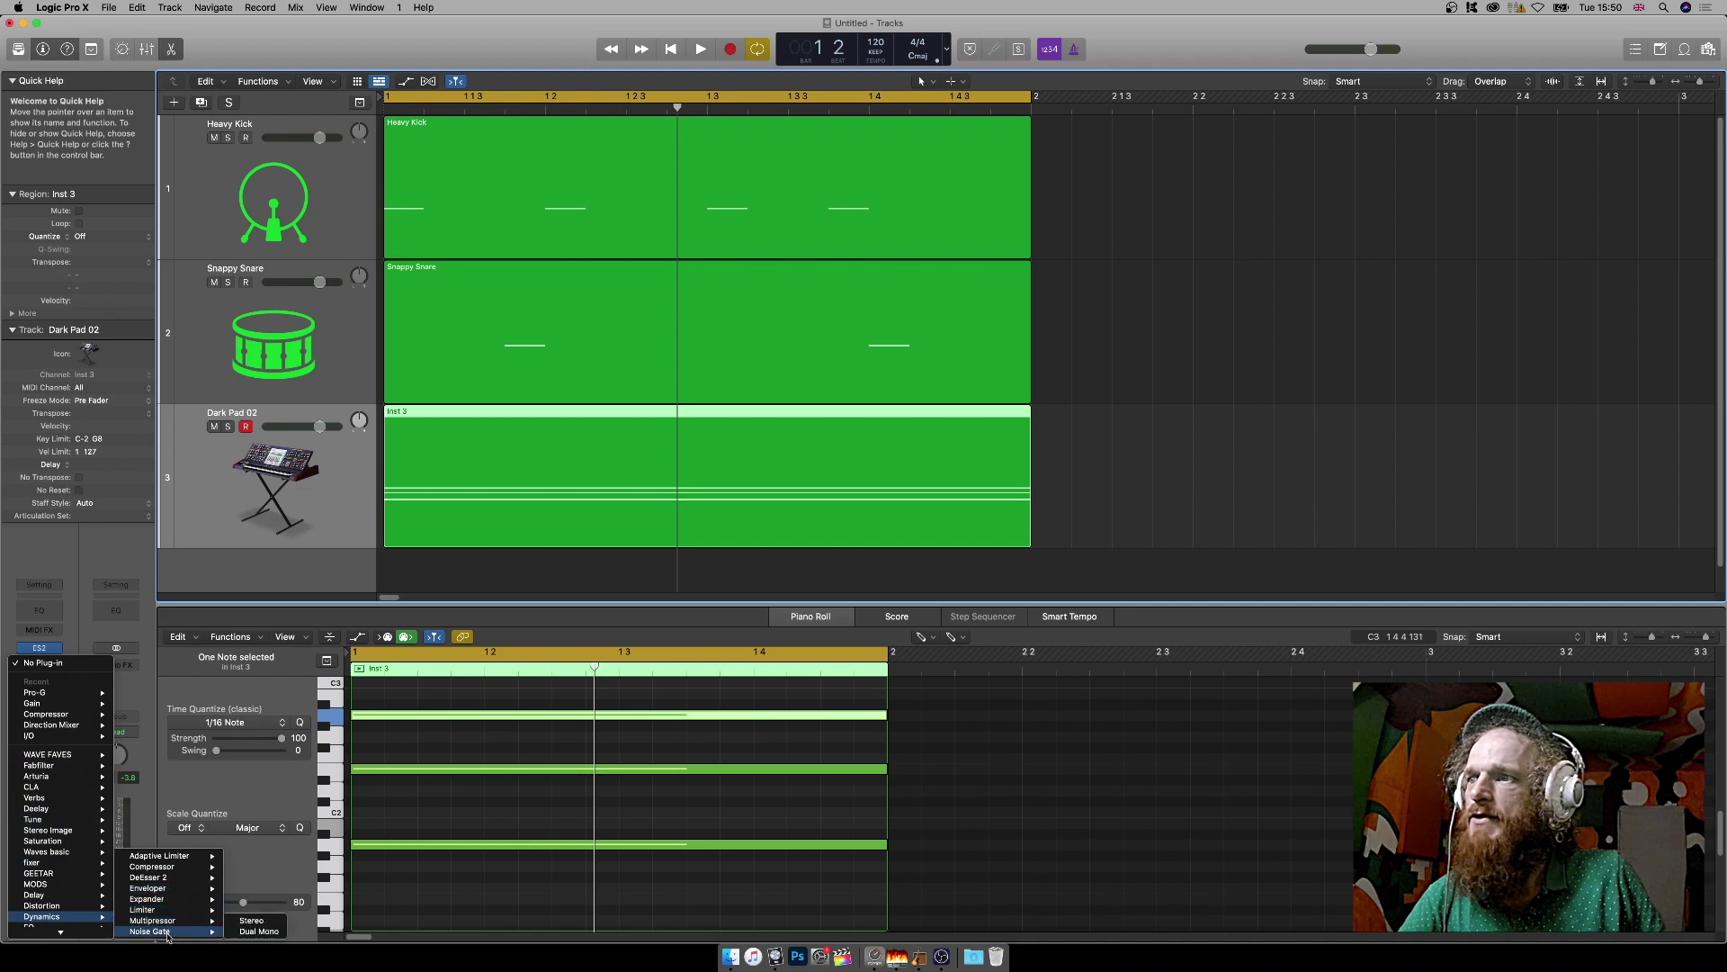
left_click(250, 922)
left_click_drag(753, 200, 1309, 195)
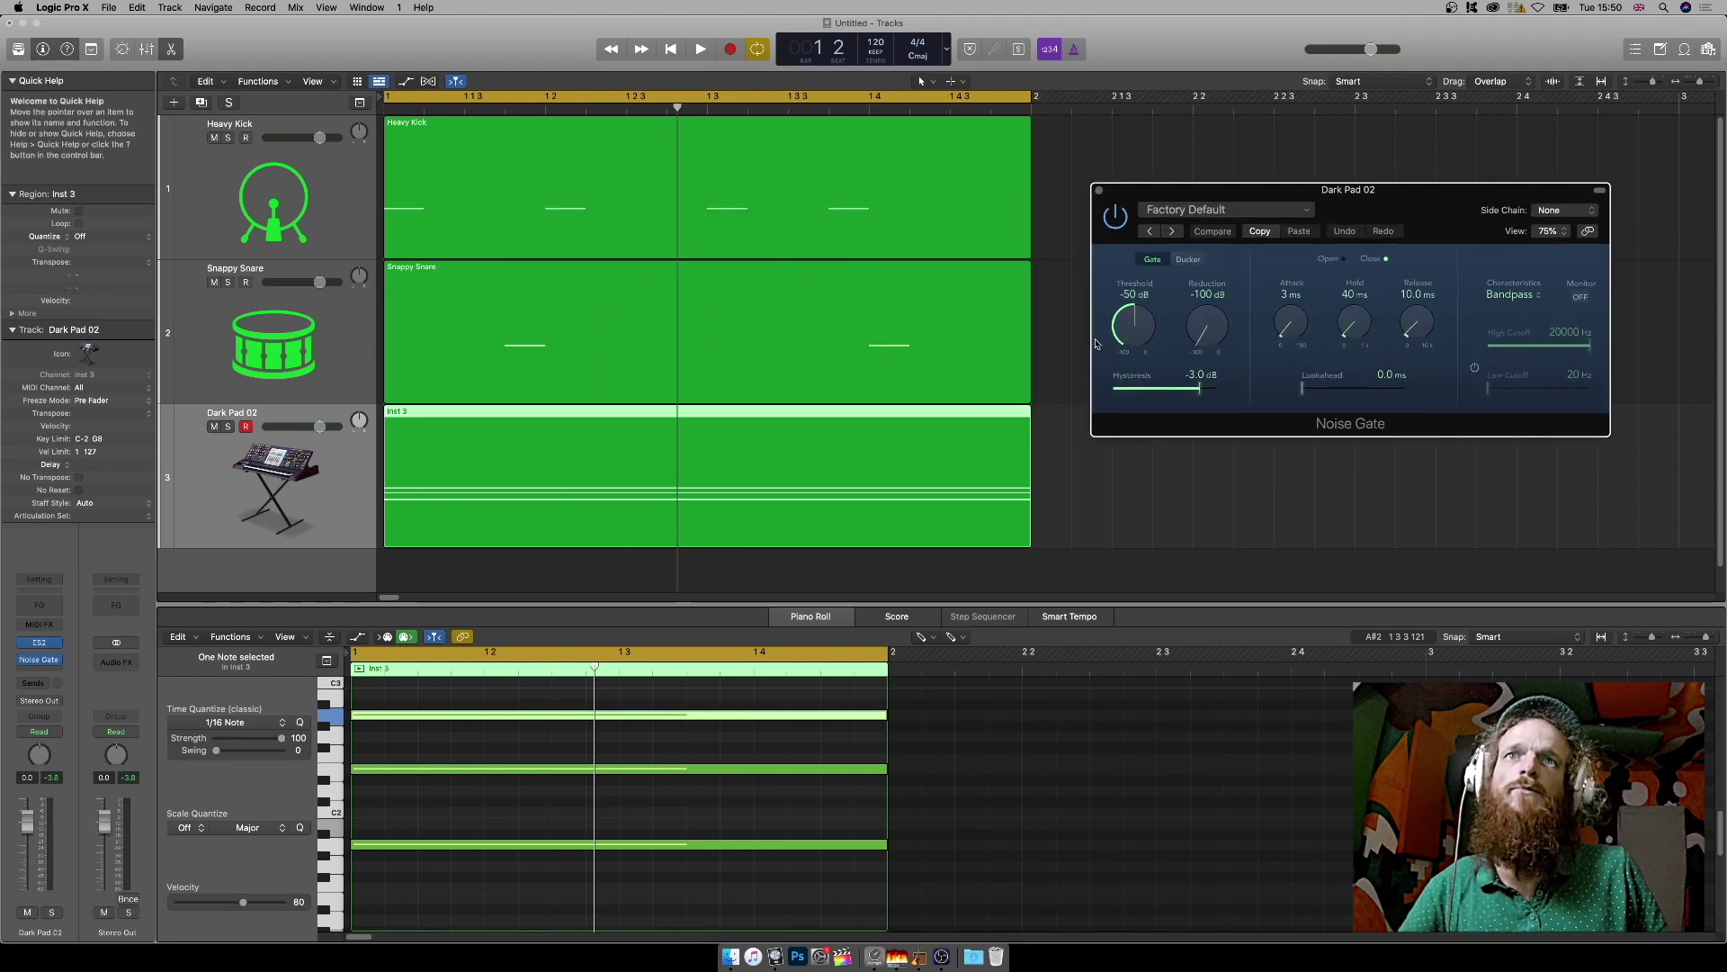
Set the Noise Gate's threshold to -7 dB and its side chain to Heavy Kick (Inst 1).
left_click_drag(1134, 337, 1141, 258)
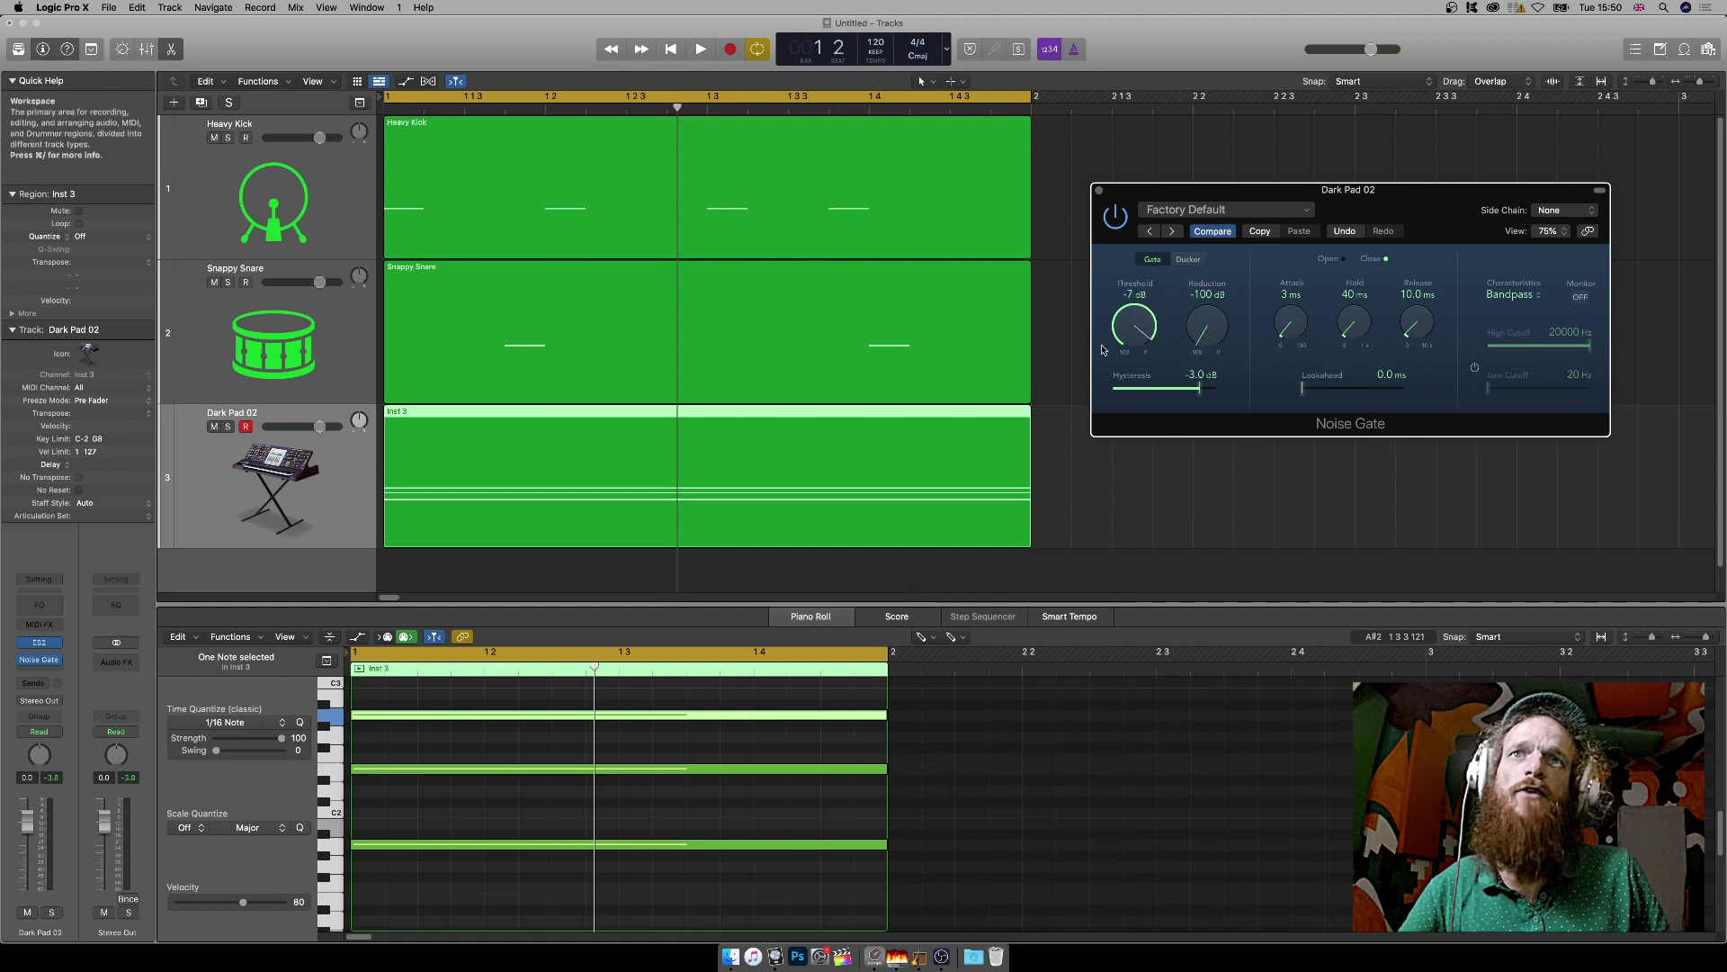
left_click(1566, 212)
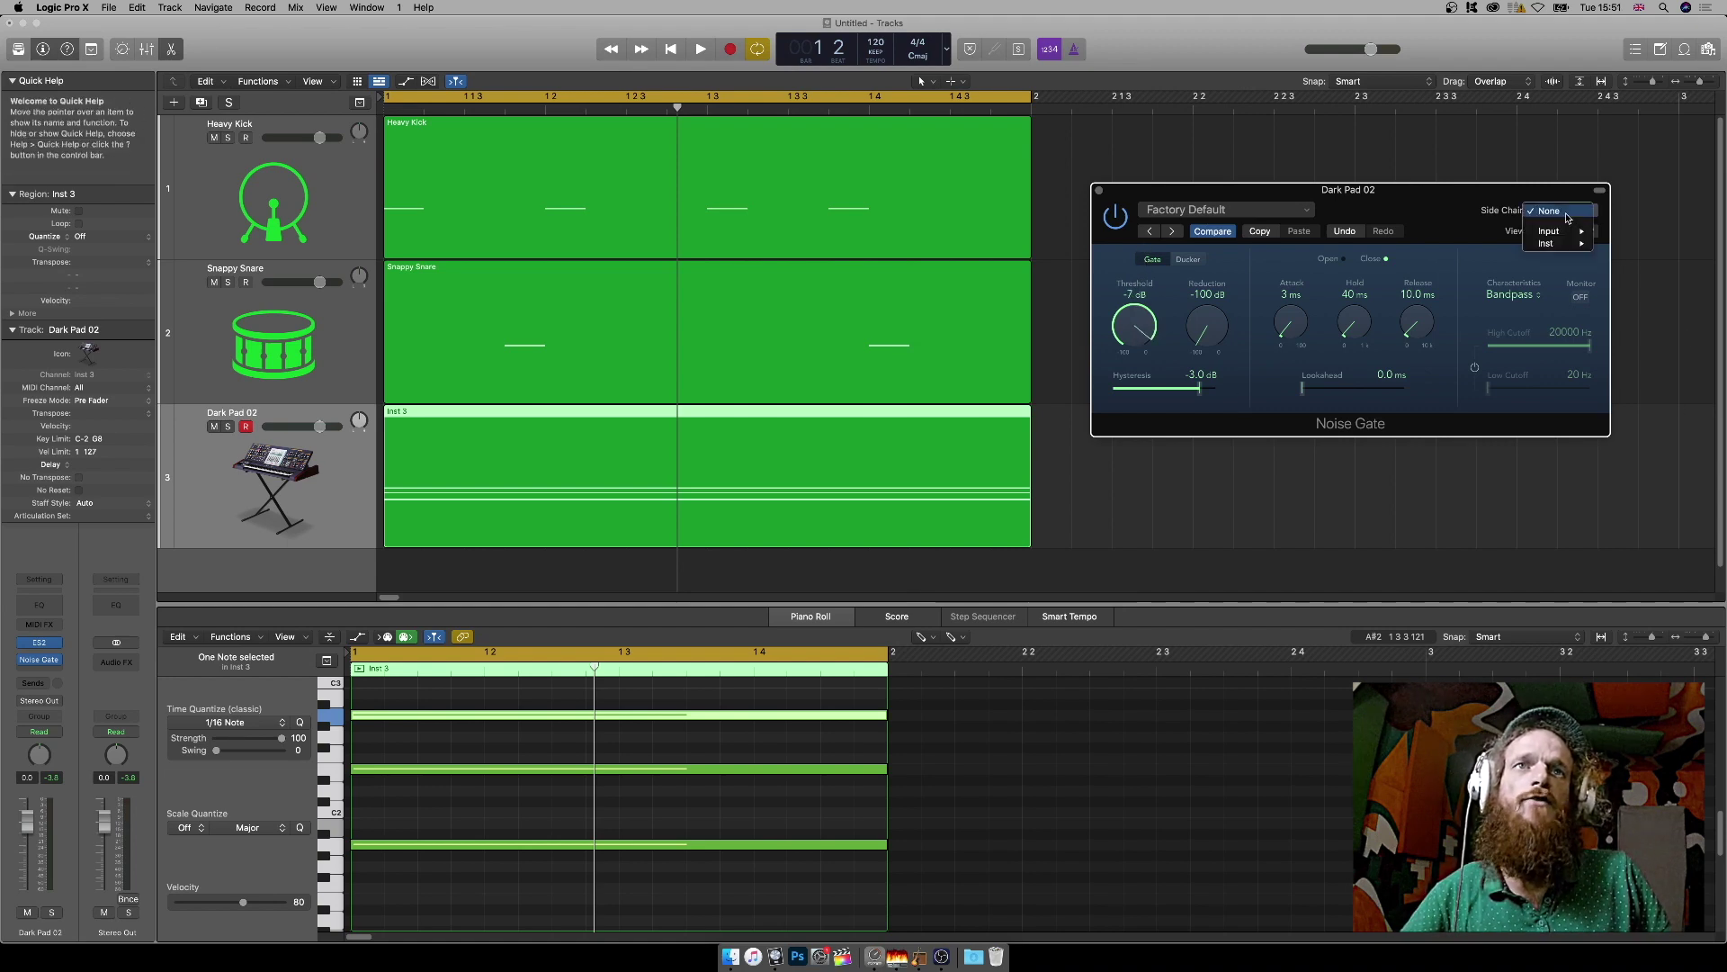
mouse_move(1567, 235)
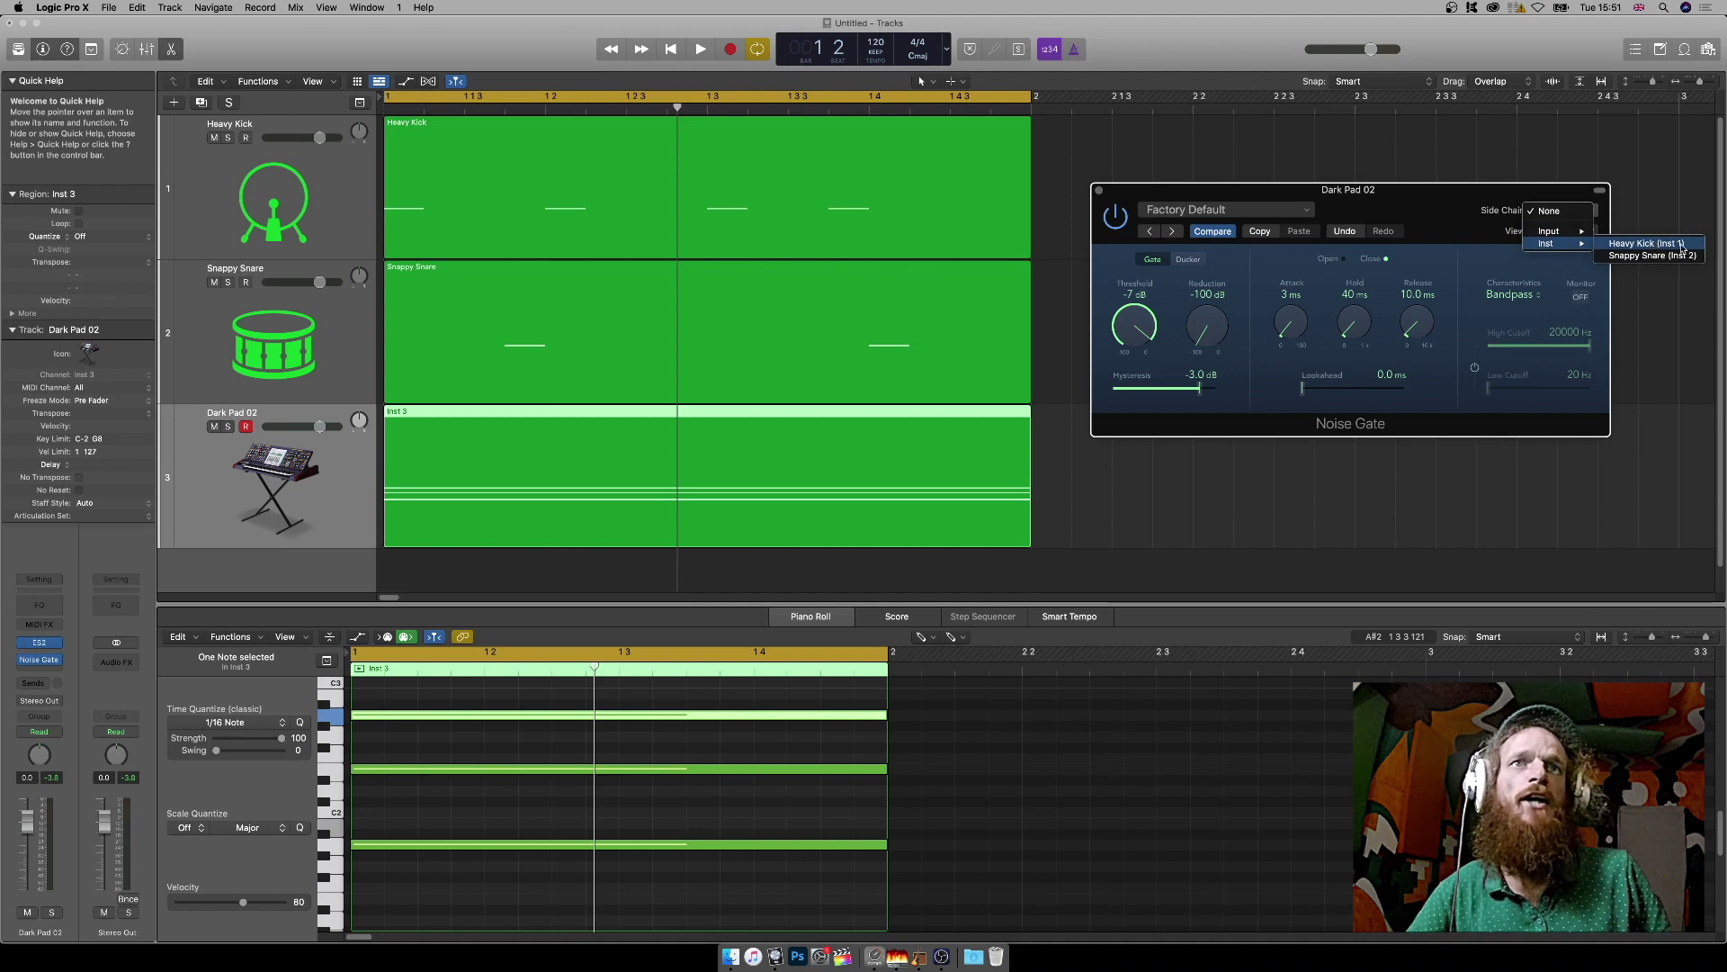
left_click(1647, 244)
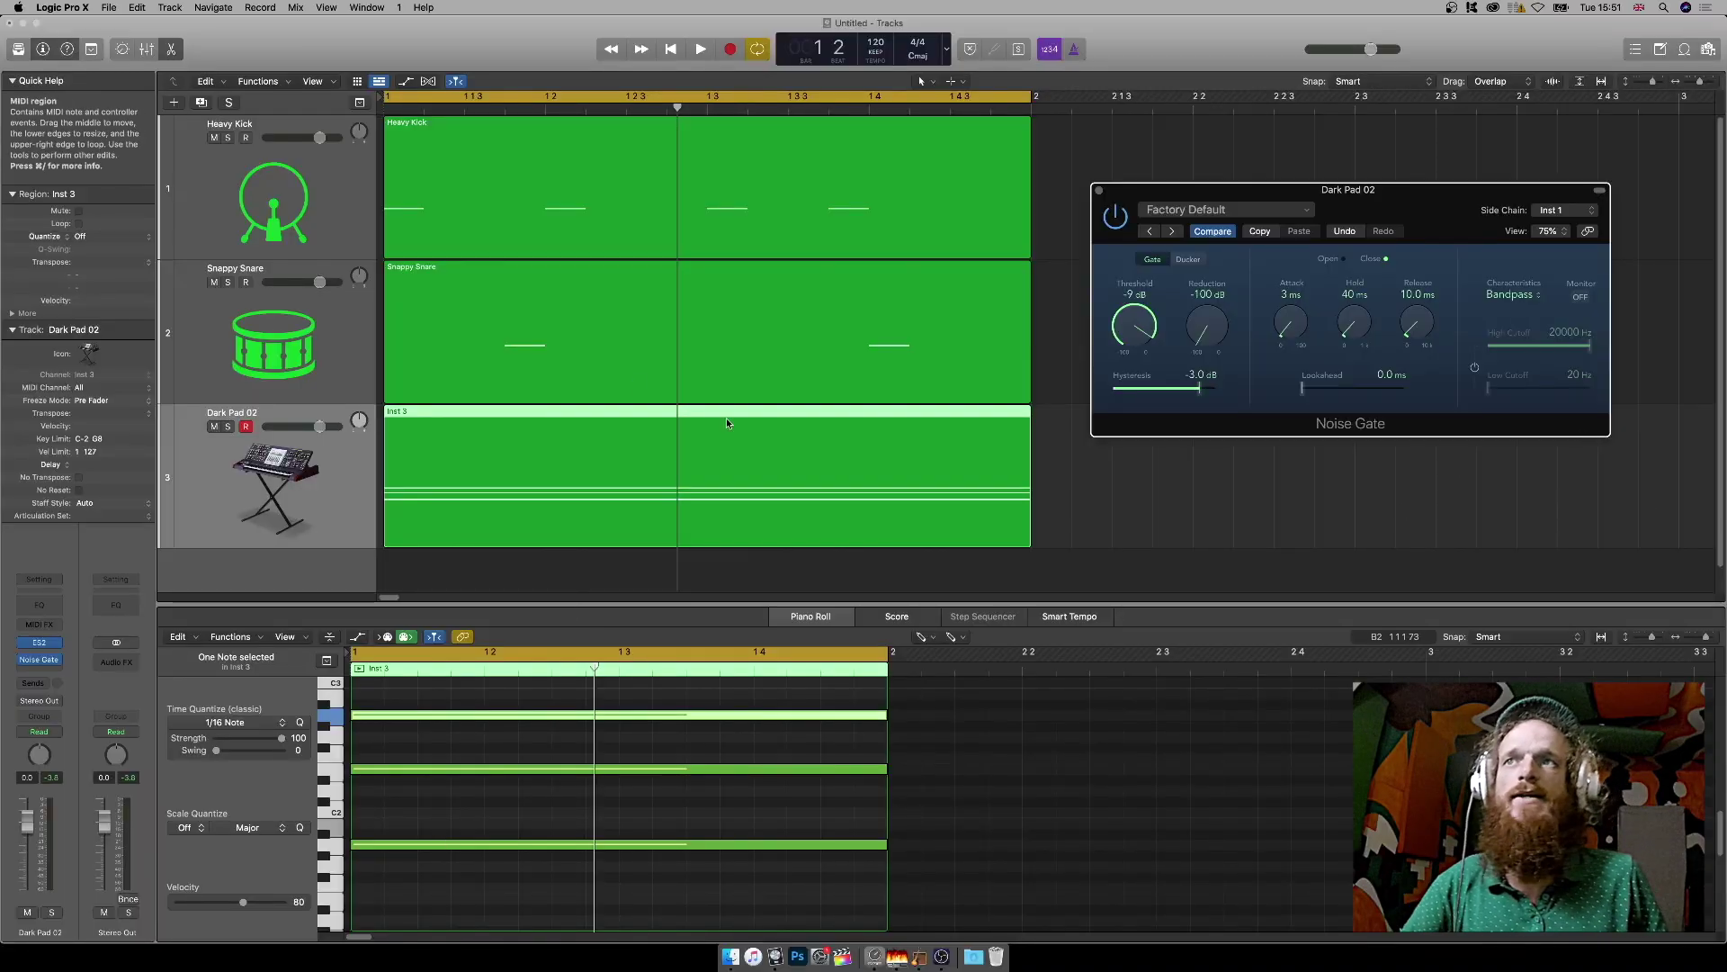
Play the loop while setting the Noise Gate's threshold to -24 dB, and audition the gated pad.
key("space")
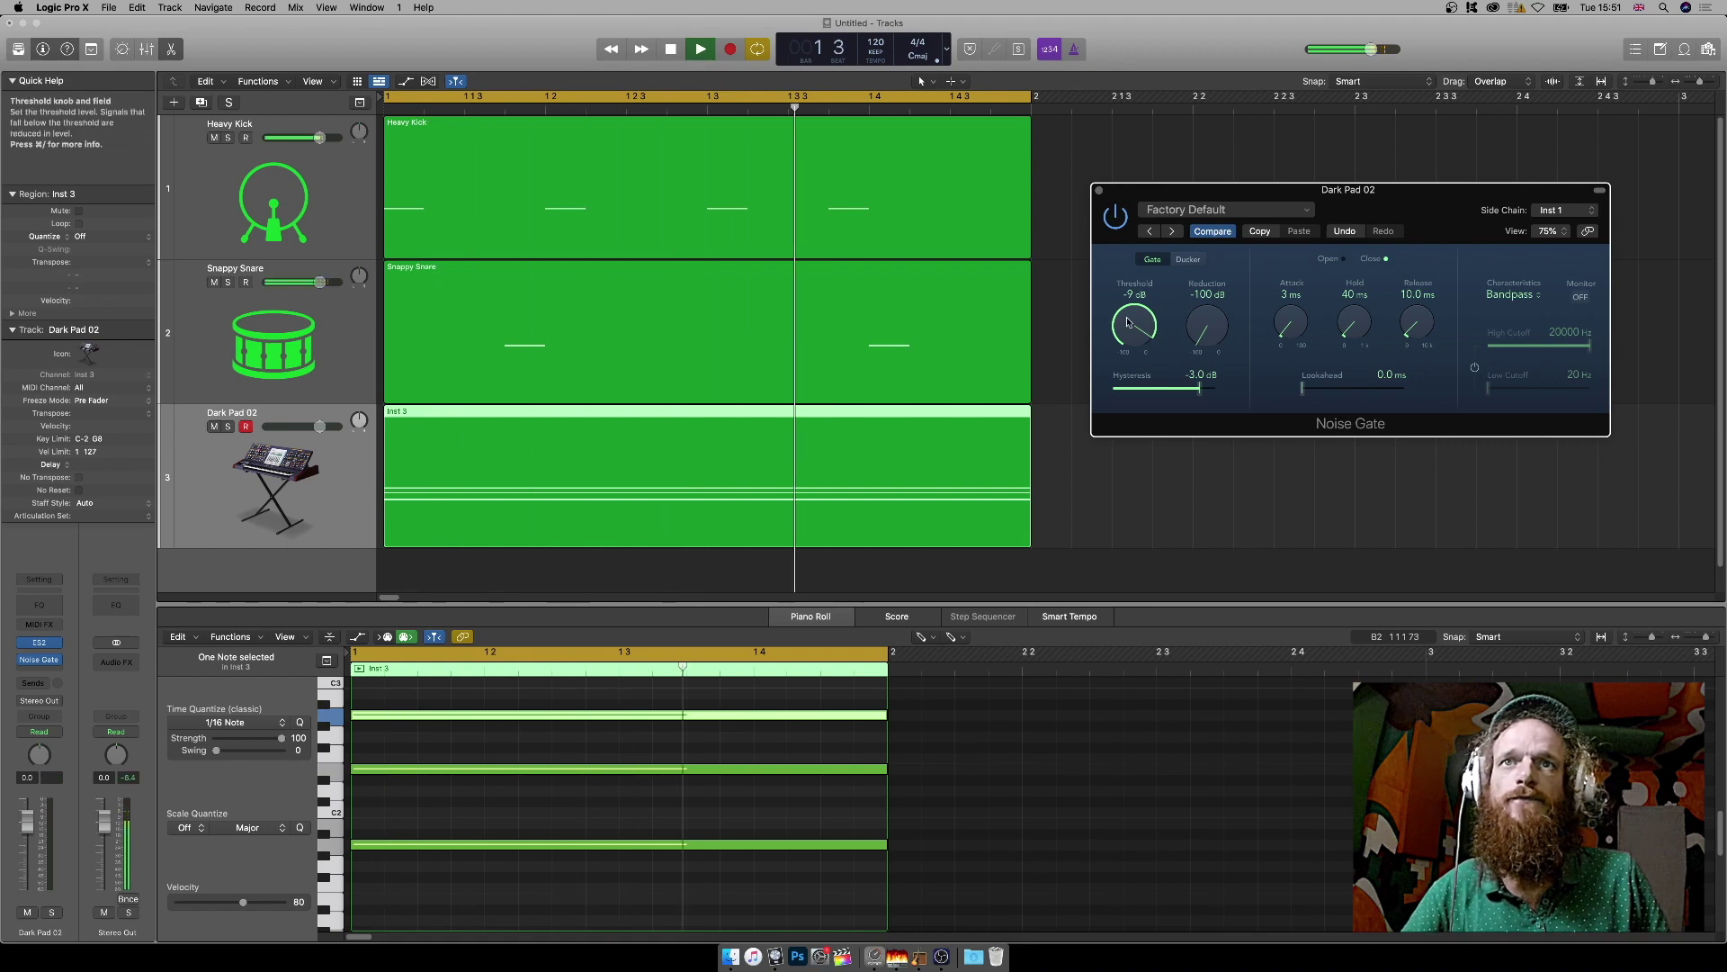
left_click_drag(1135, 326, 1140, 352)
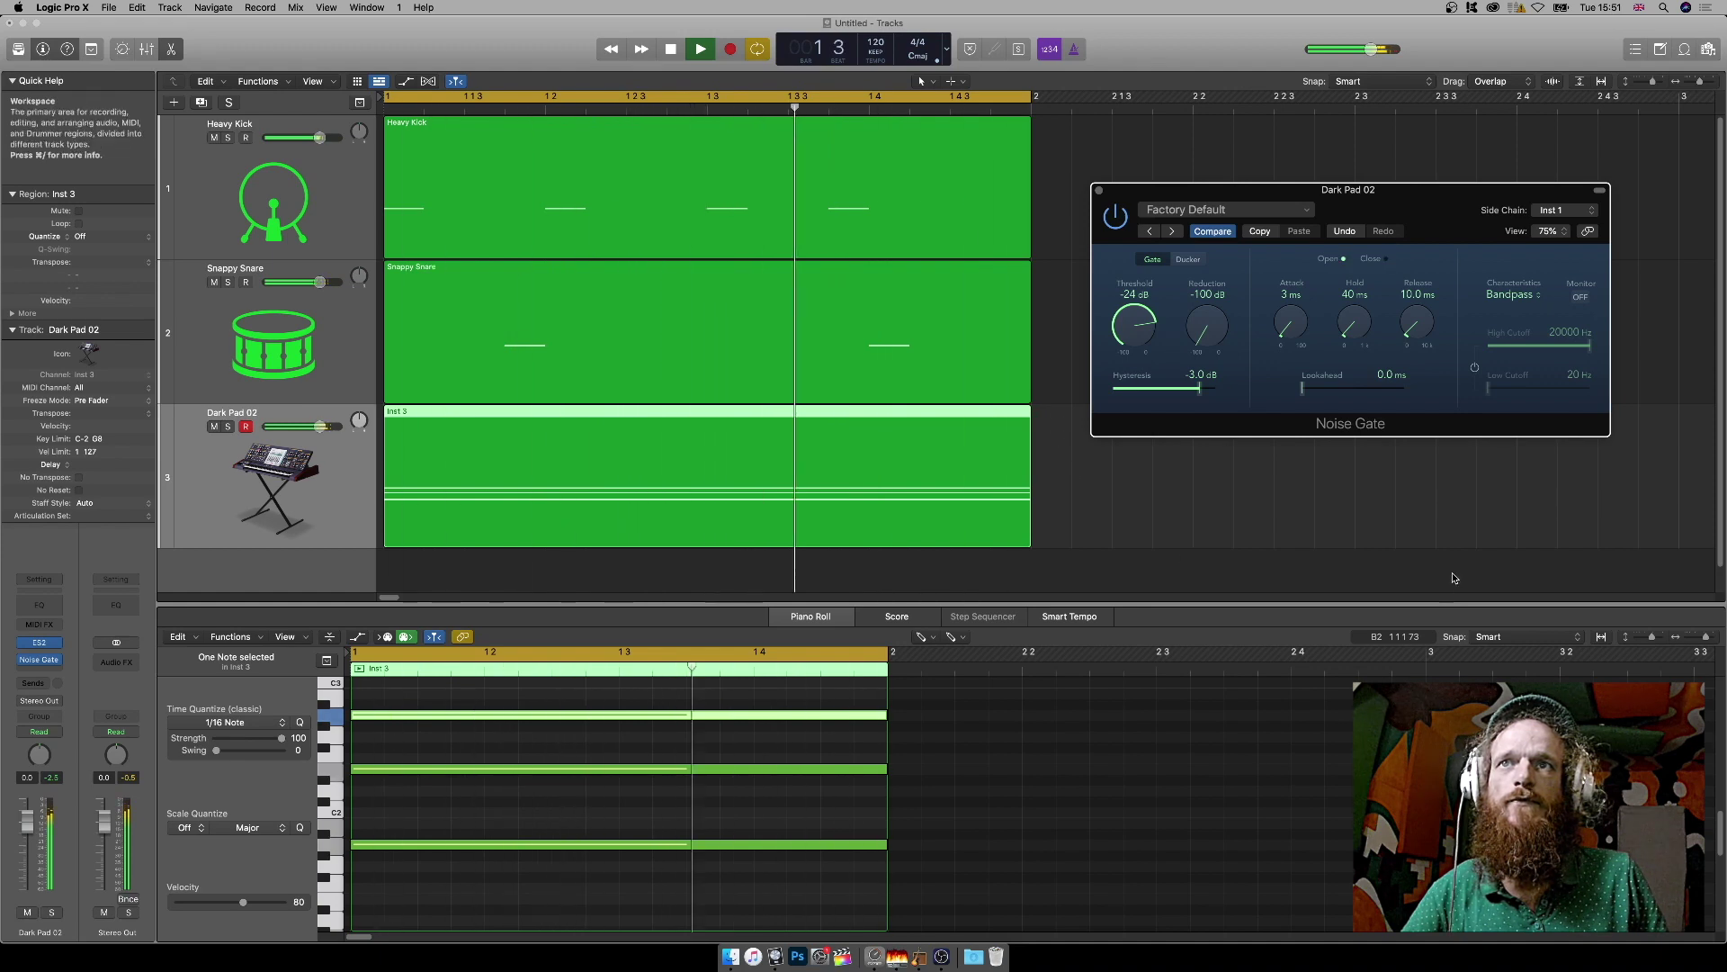
key("space")
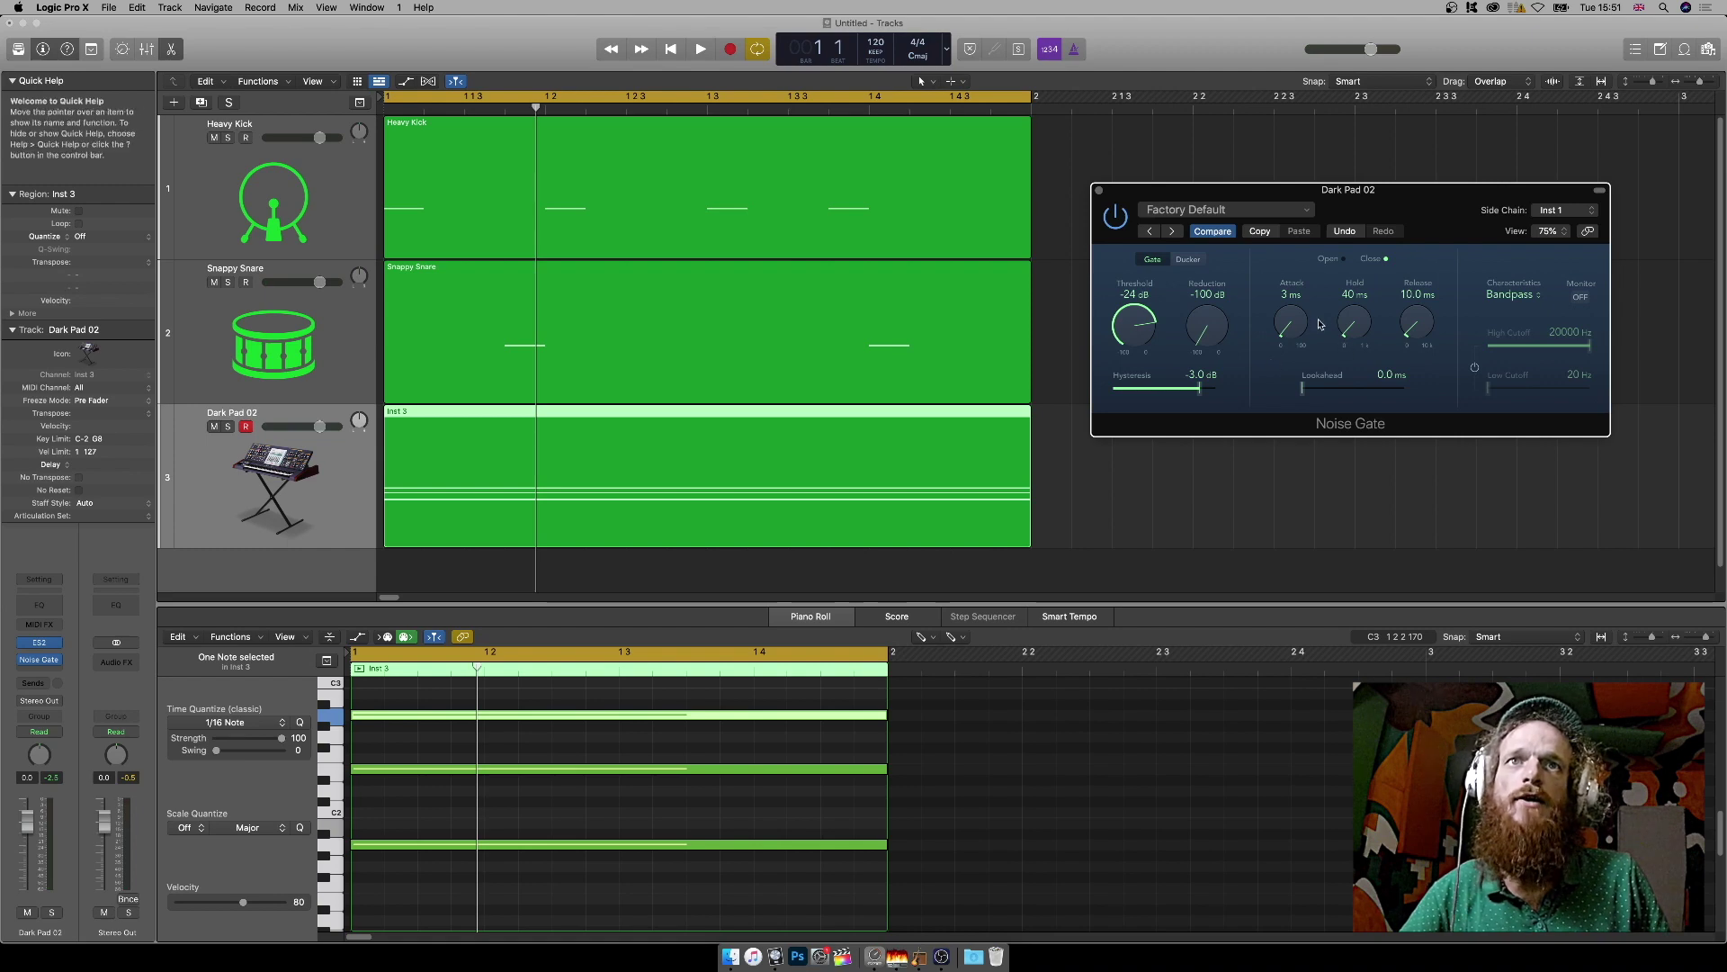
key("space")
key("space")
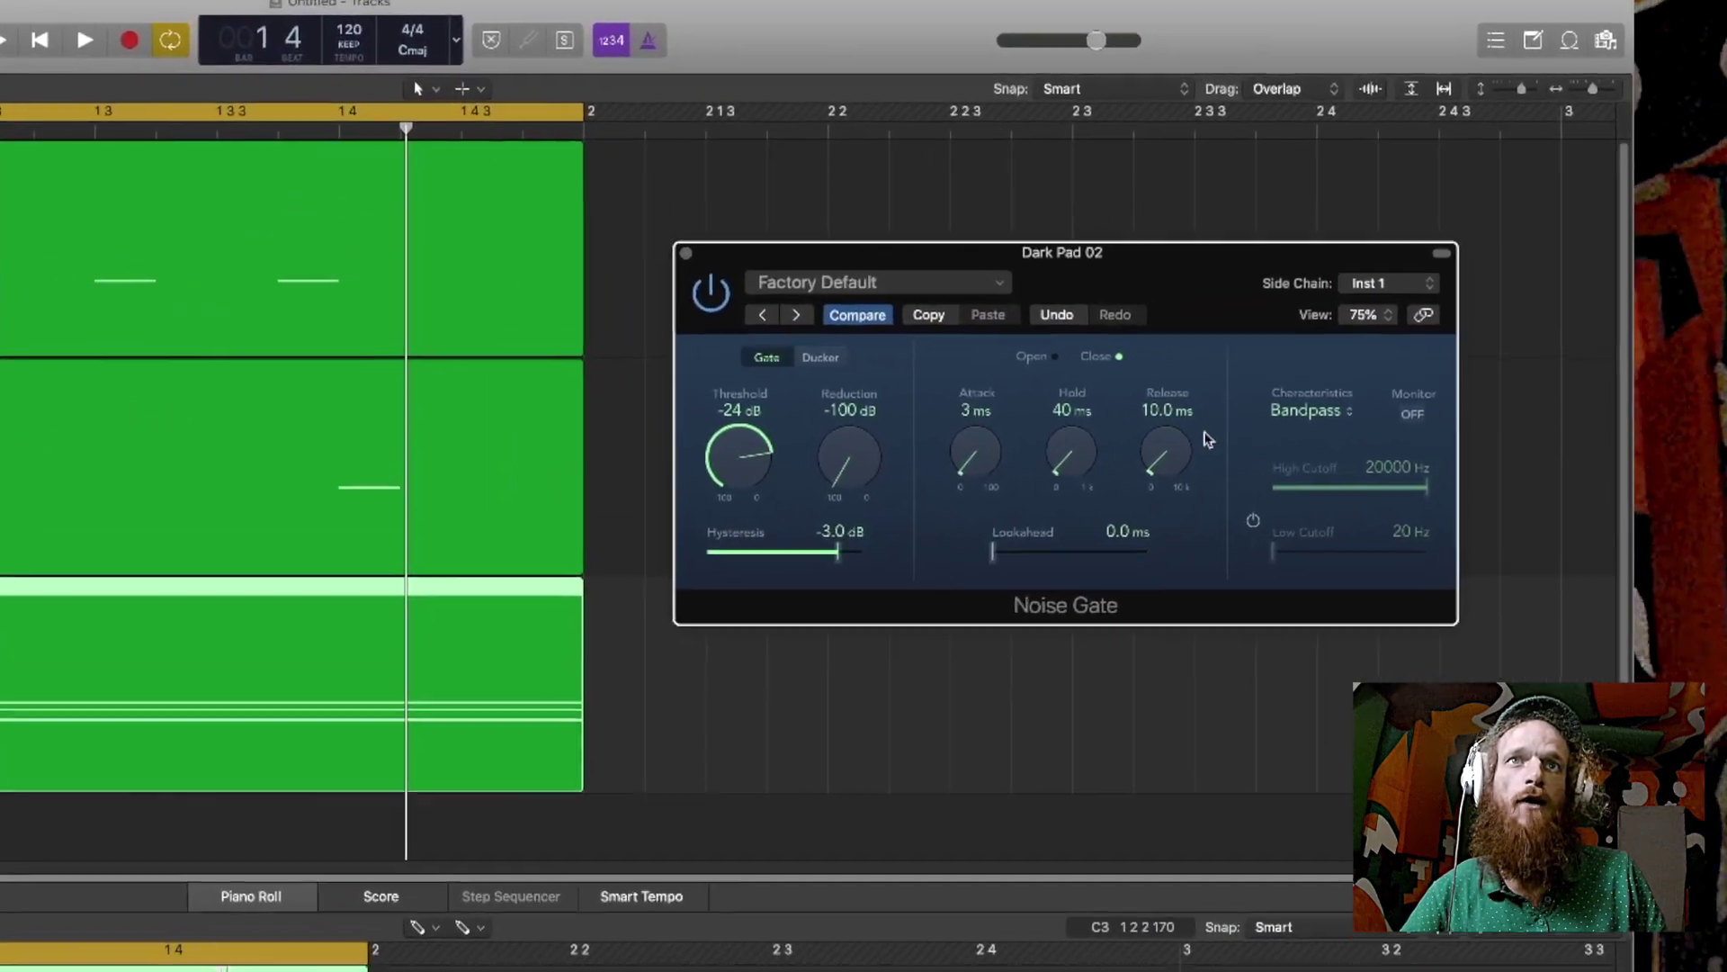
During playback, set the Noise Gate's attack to 100 ms, hold to 0 ms and release to 14 ms.
key("space")
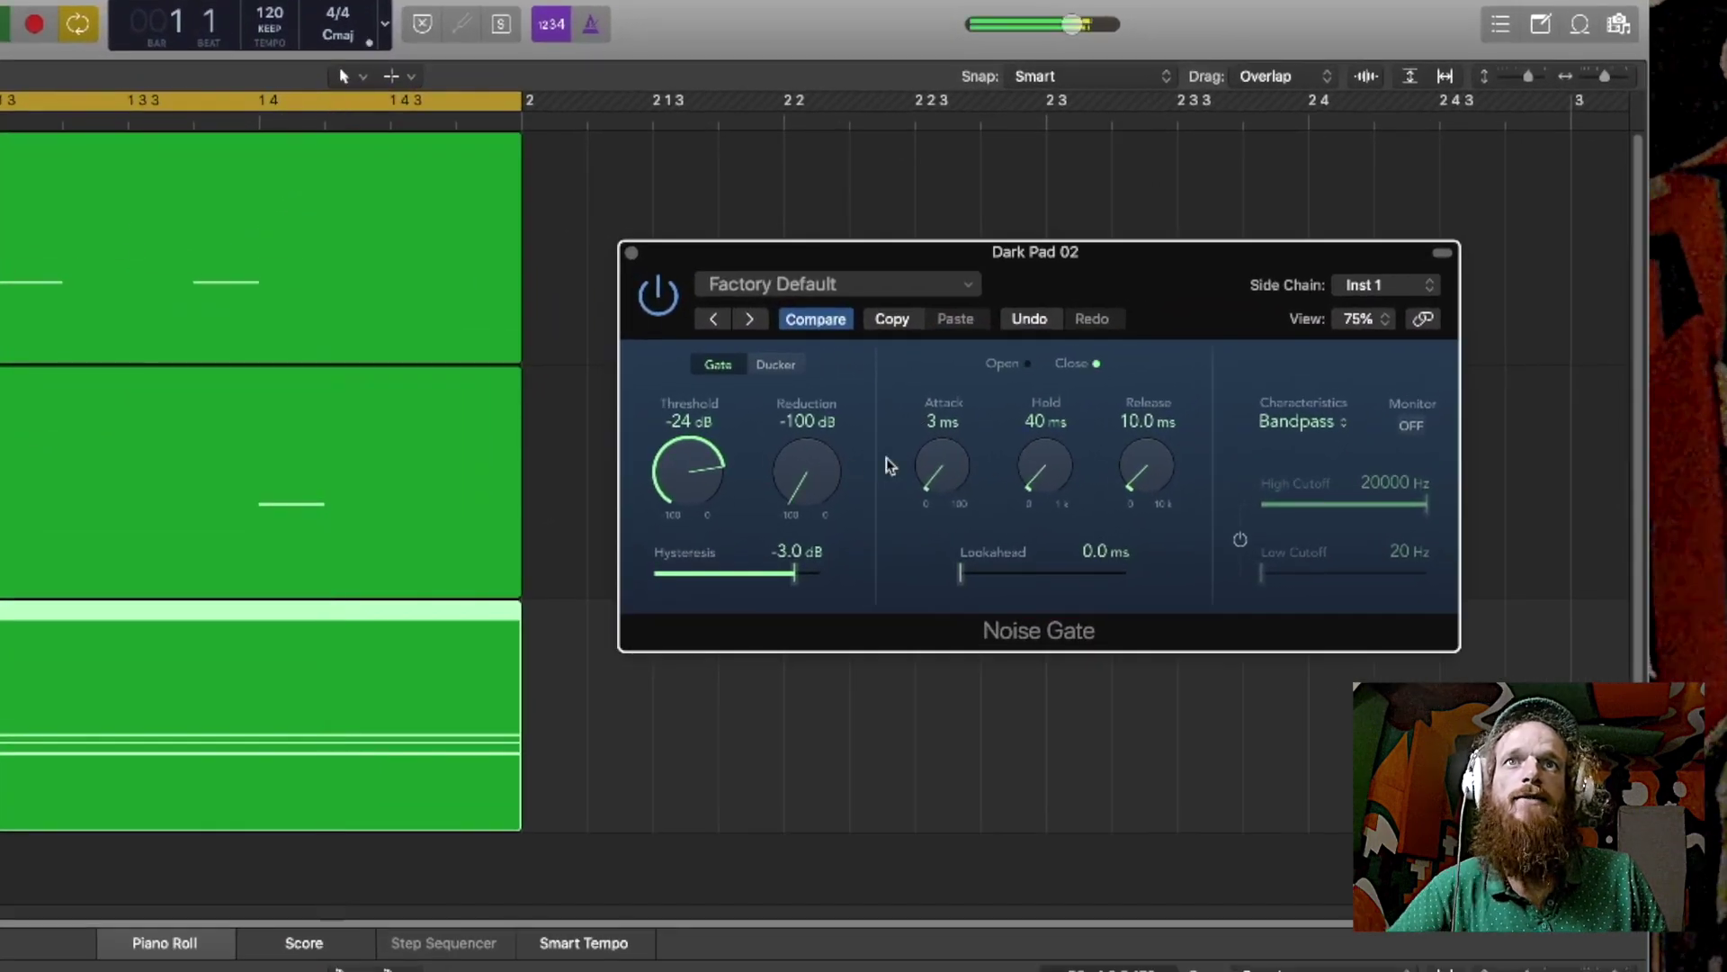
left_click_drag(1138, 477, 939, 297)
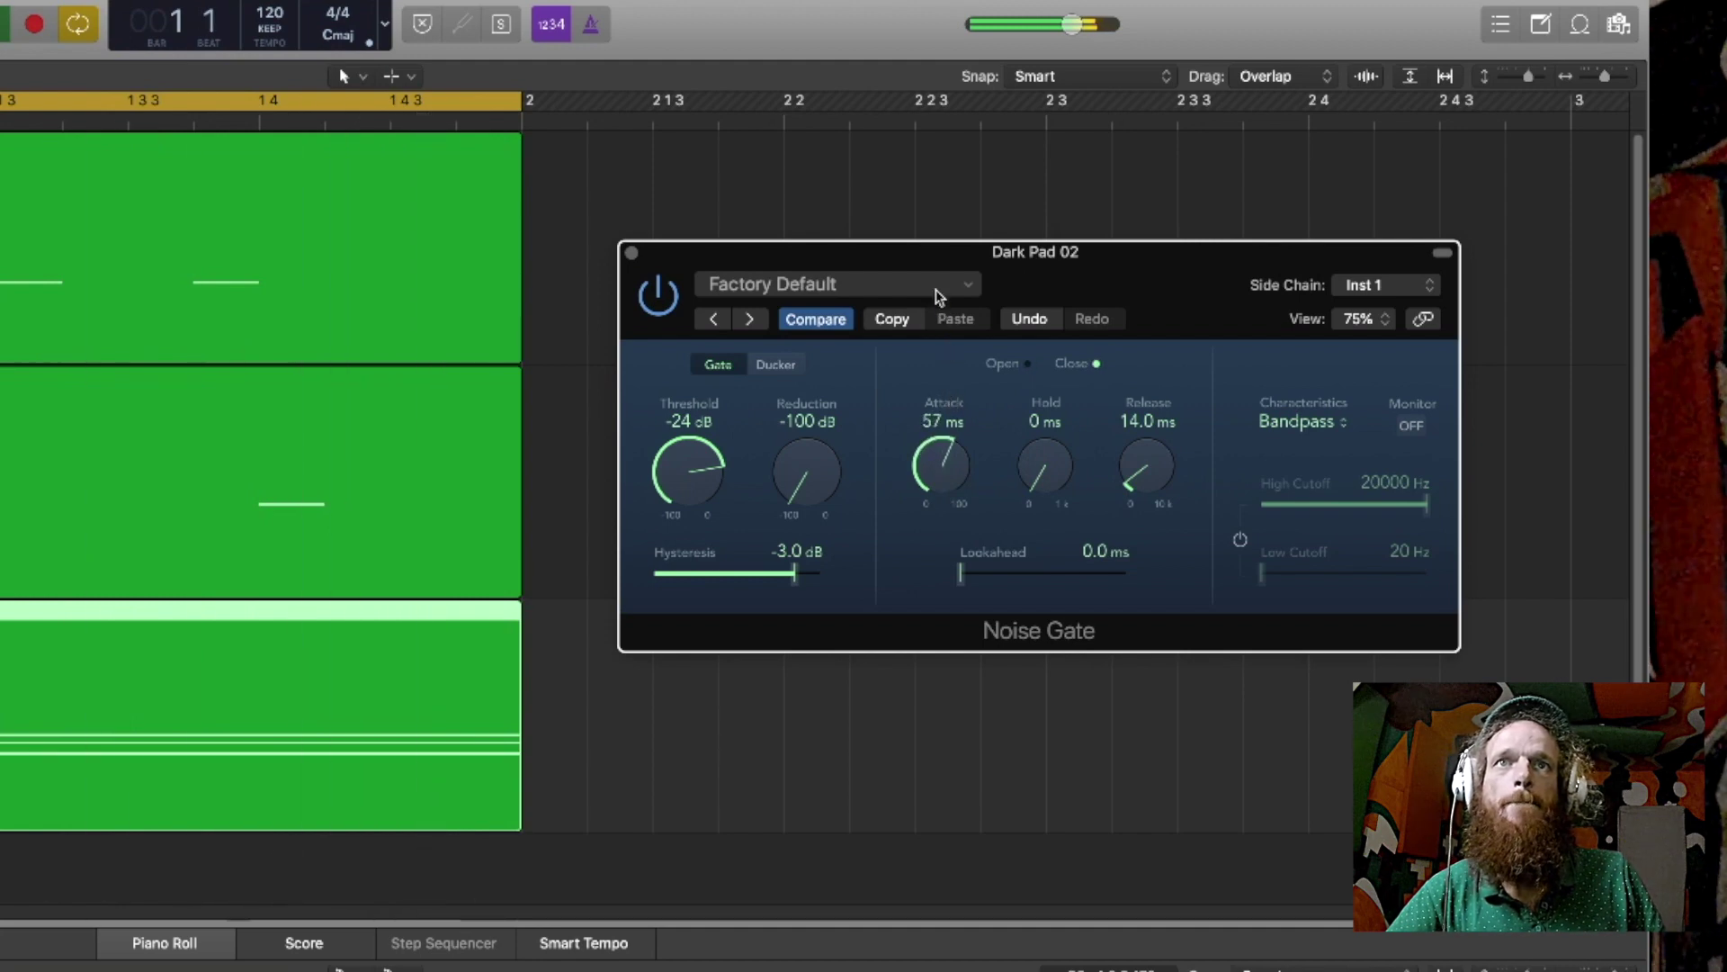
left_click_drag(939, 459, 927, 323)
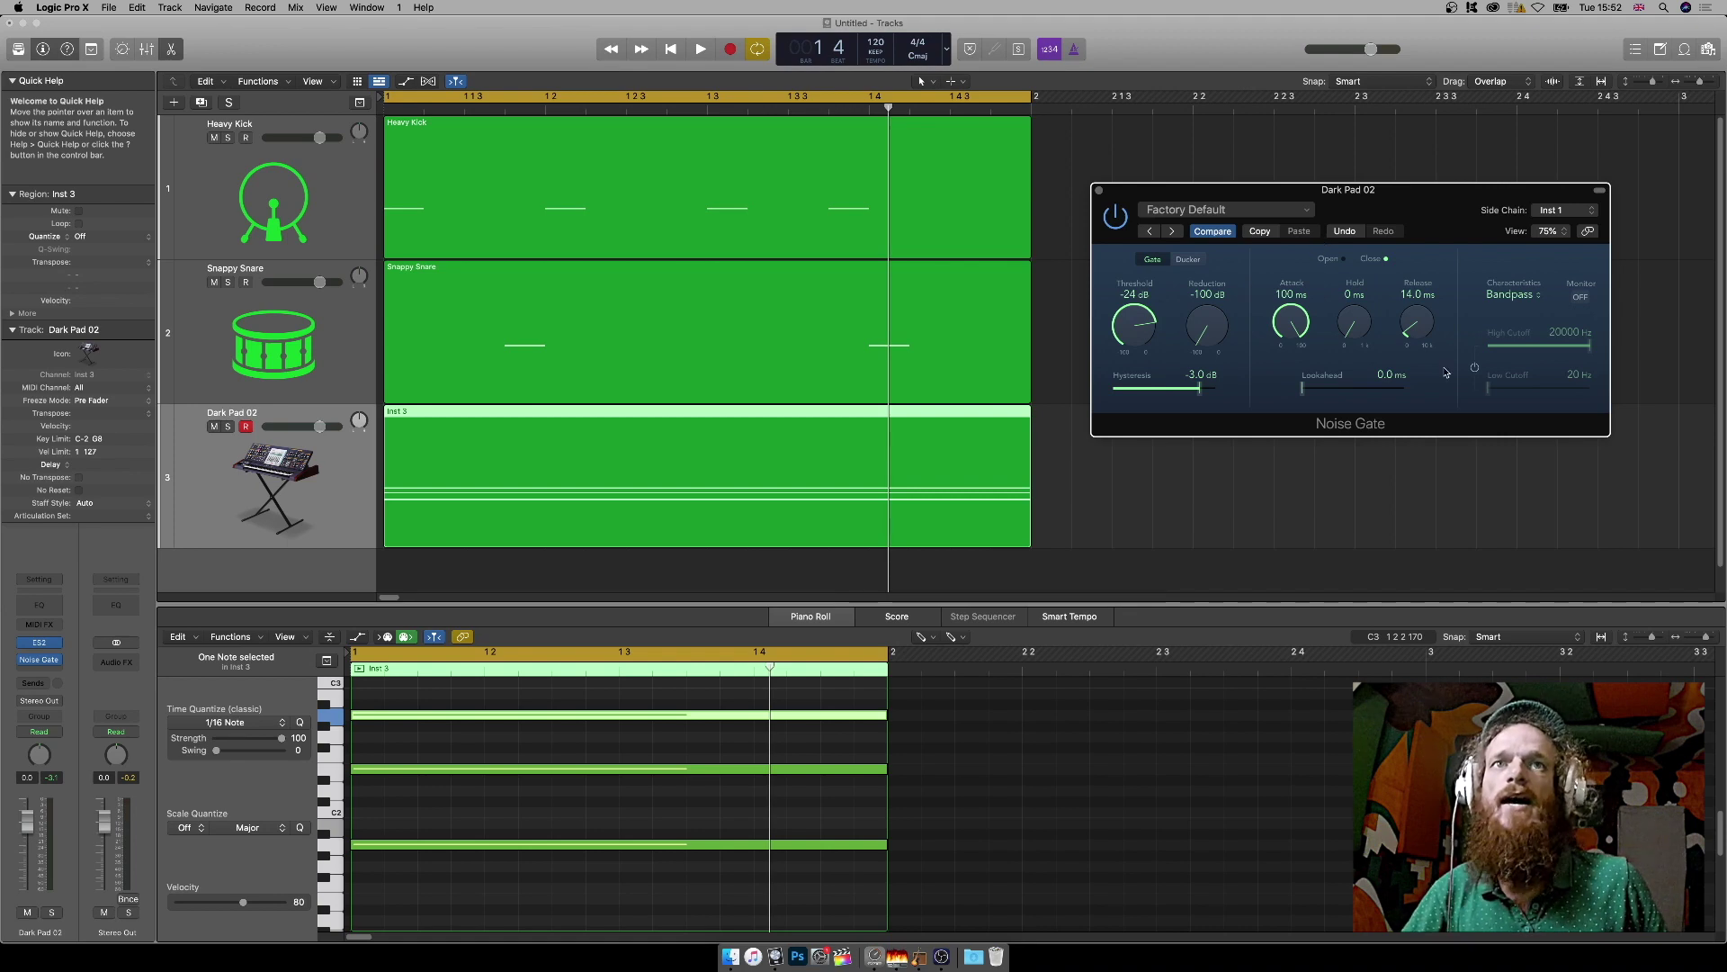
Try a Noise Gate release of about 3610 ms and lower it again.
left_click_drag(1422, 329, 1410, 283)
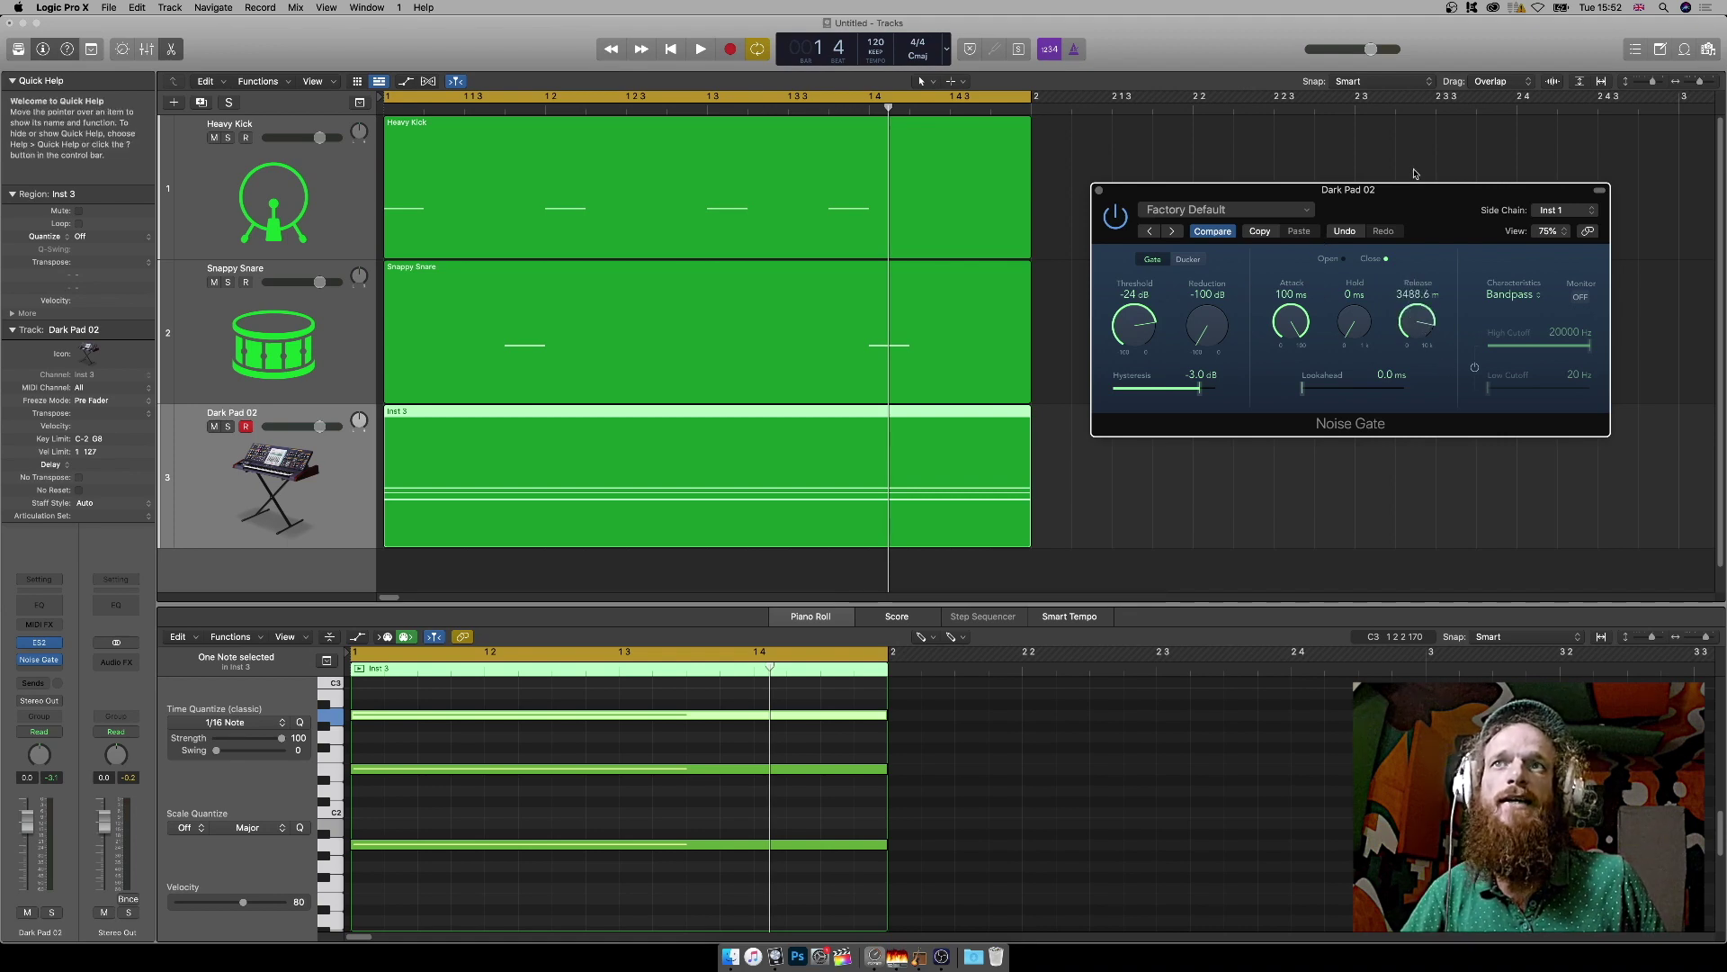
left_click_drag(1414, 173, 1414, 162)
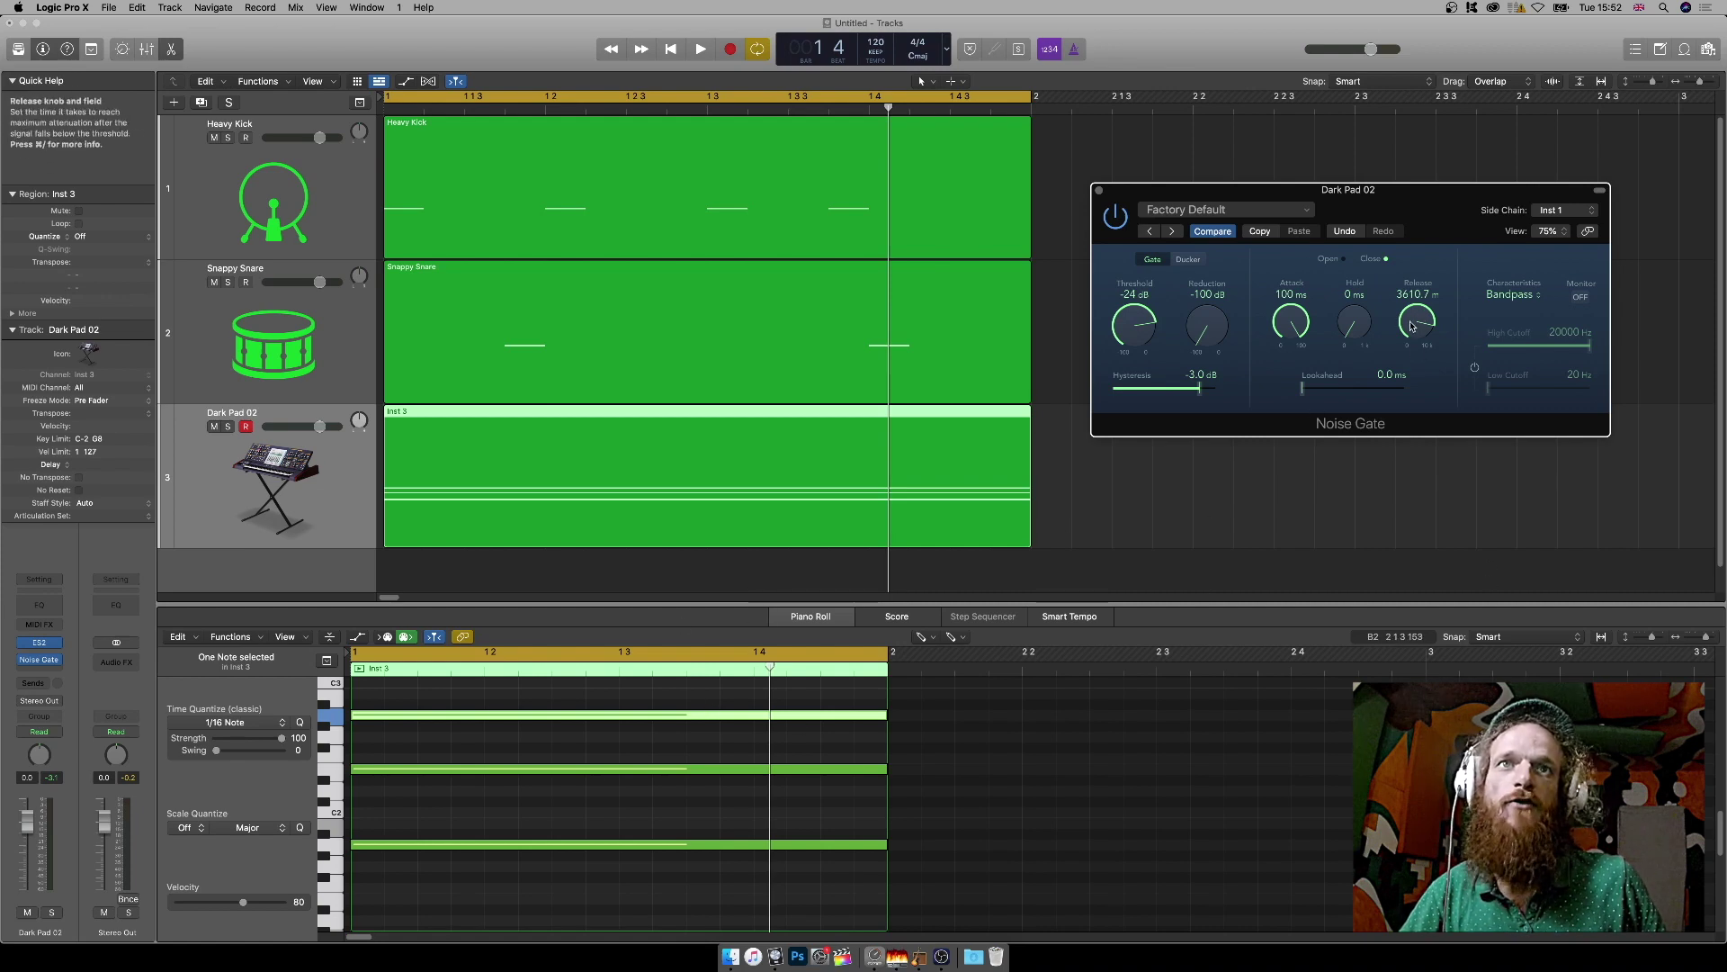
left_click_drag(1420, 310, 1420, 376)
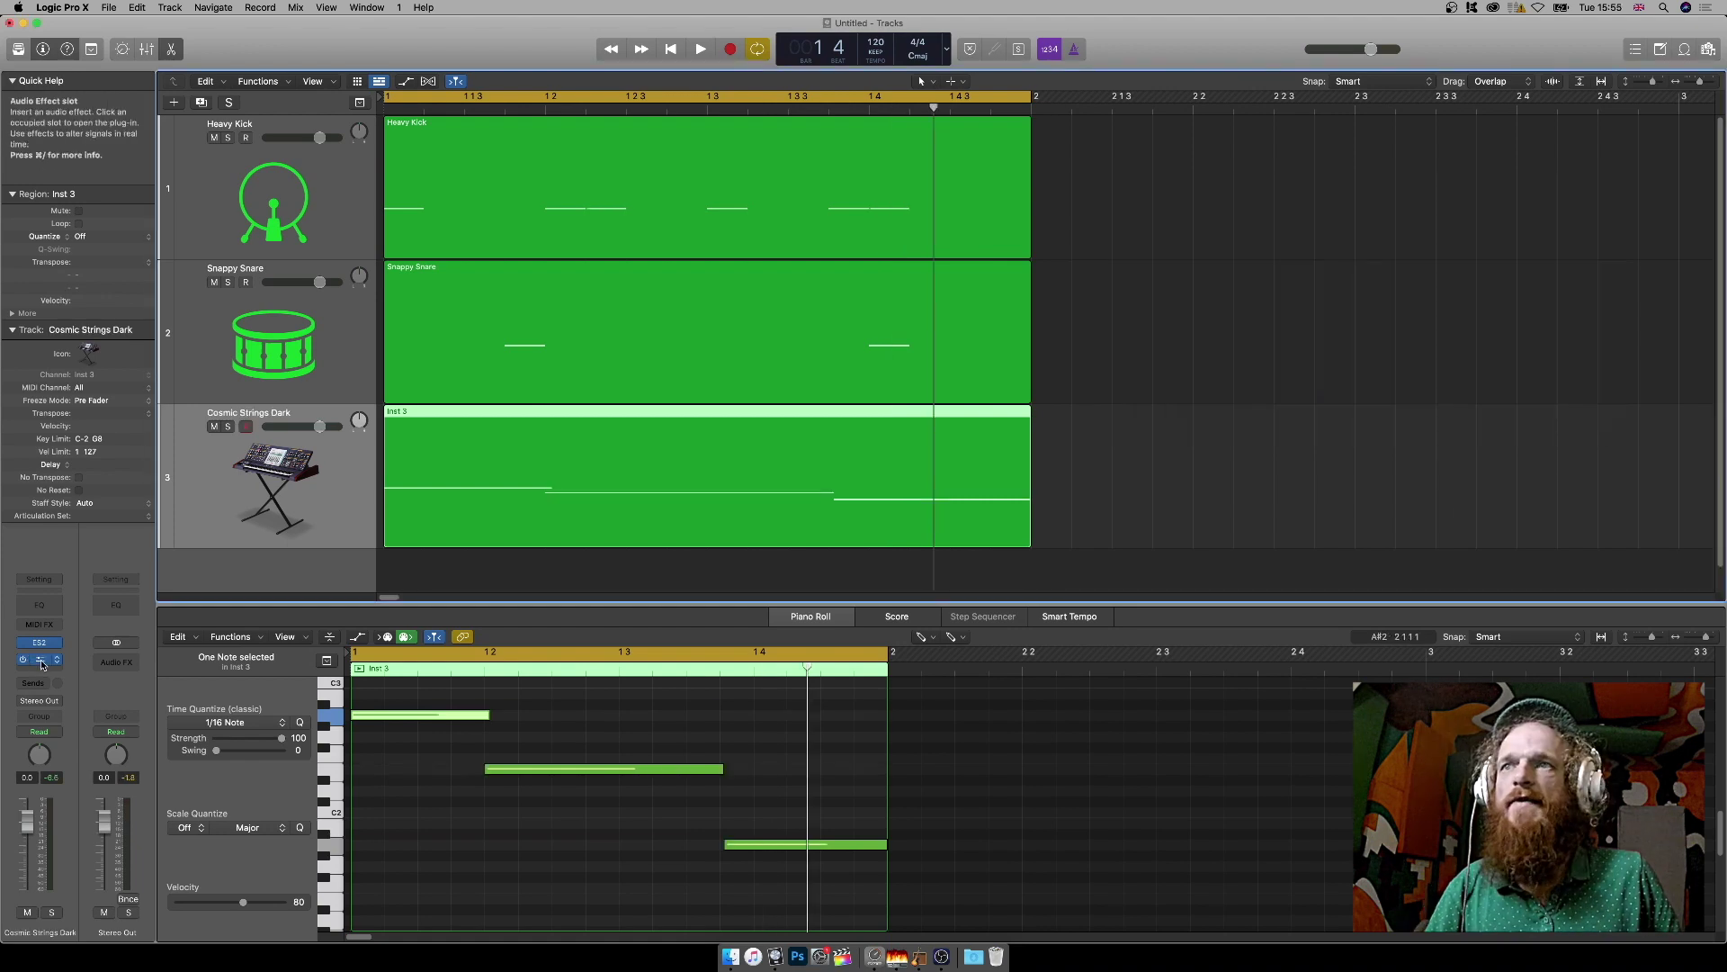
Set the pad's Noise Gate release to 37.4 ms and ducking to -85 dB, and lower the Cosmic Strings Dark track's volume slightly.
key("v")
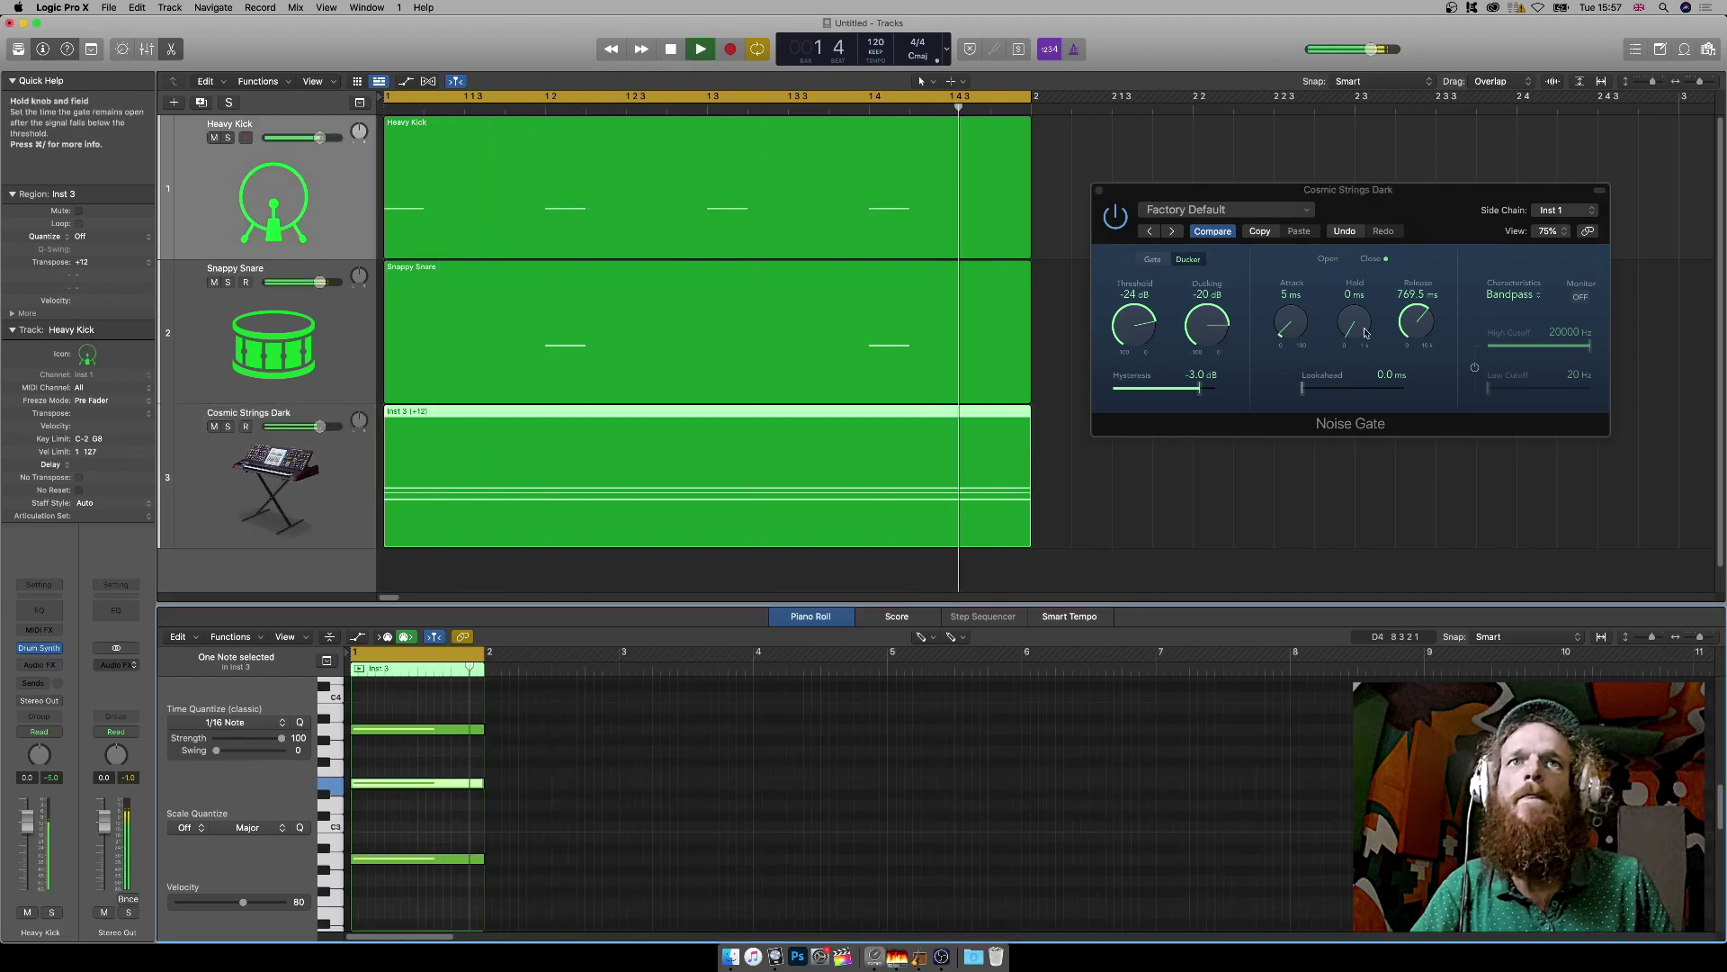
left_click_drag(1417, 321, 1426, 416)
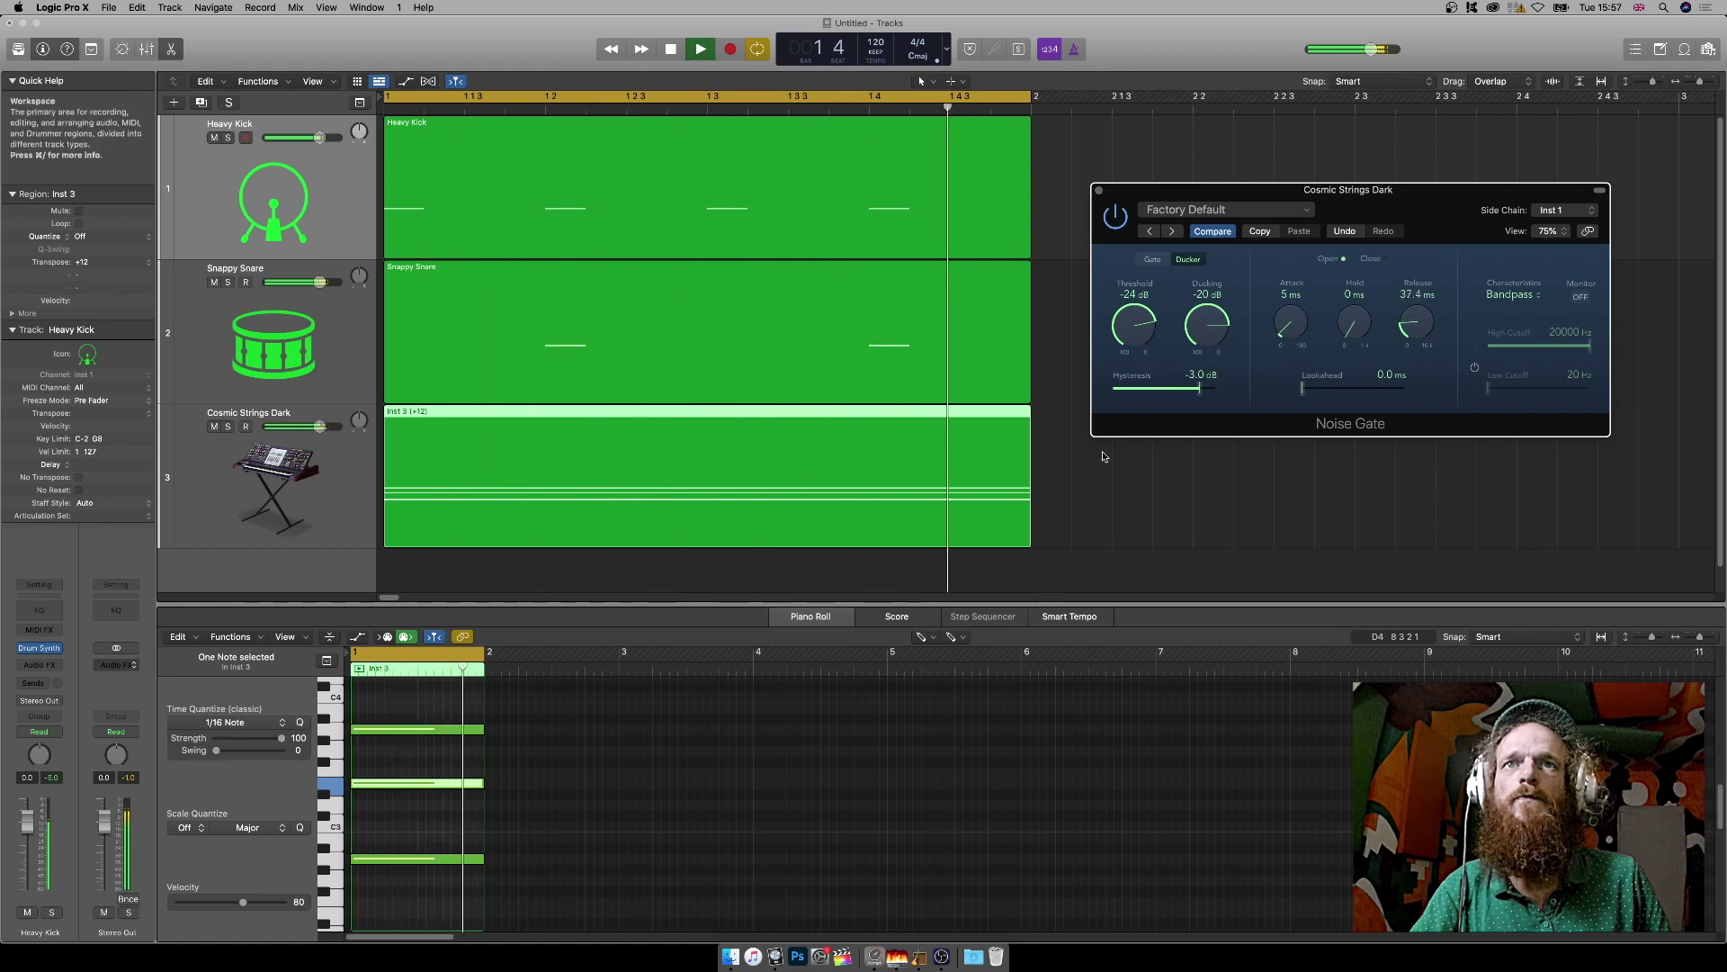
left_click_drag(1207, 329, 1219, 444)
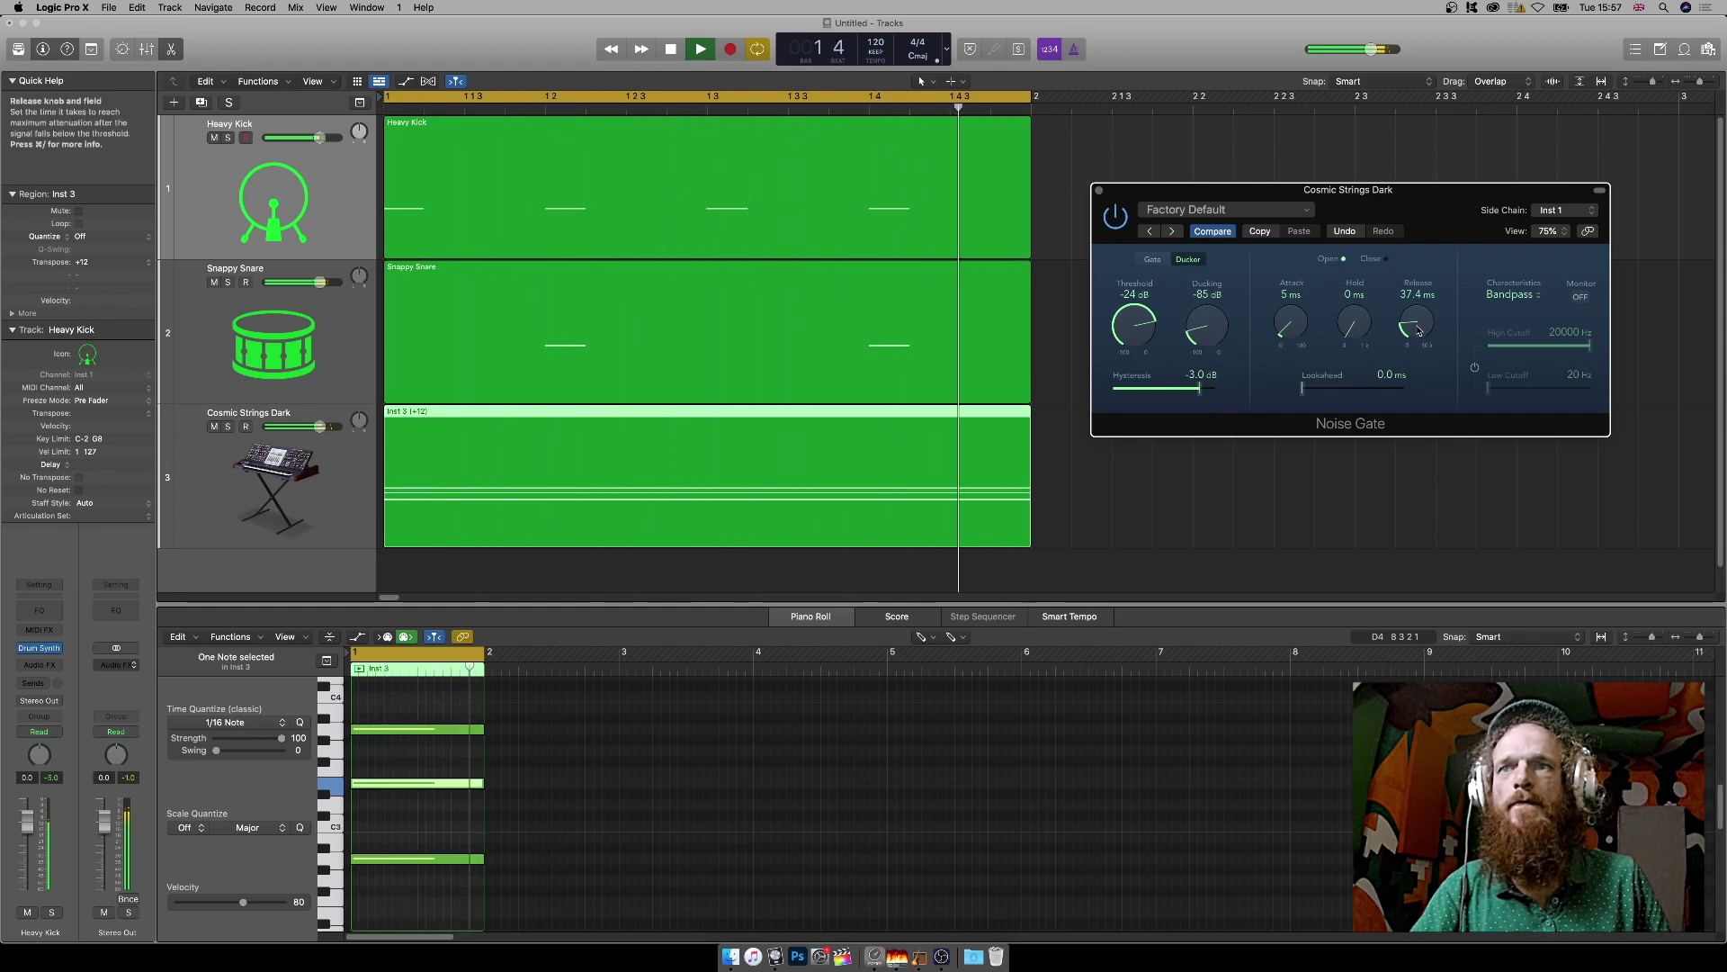
left_click_drag(323, 426, 314, 425)
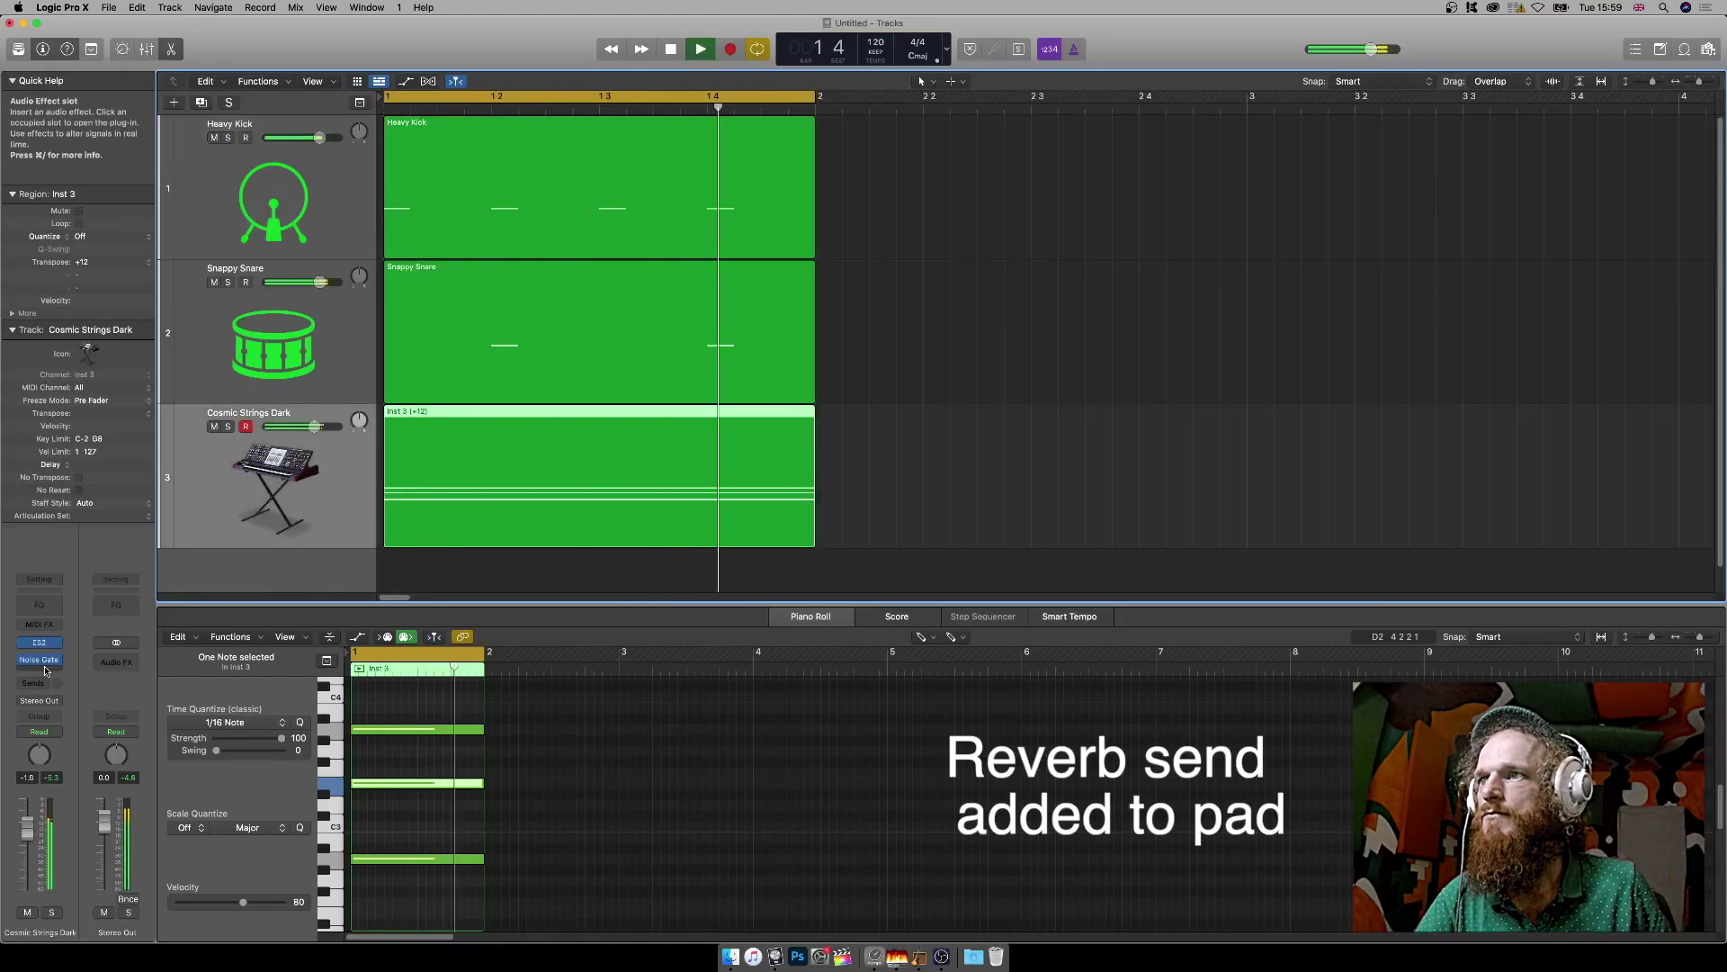
Send the Cosmic Strings Dark track to Bus 1 and insert the TrueVerb reverb on Aux 1.
left_click(39, 681)
mouse_move(51, 709)
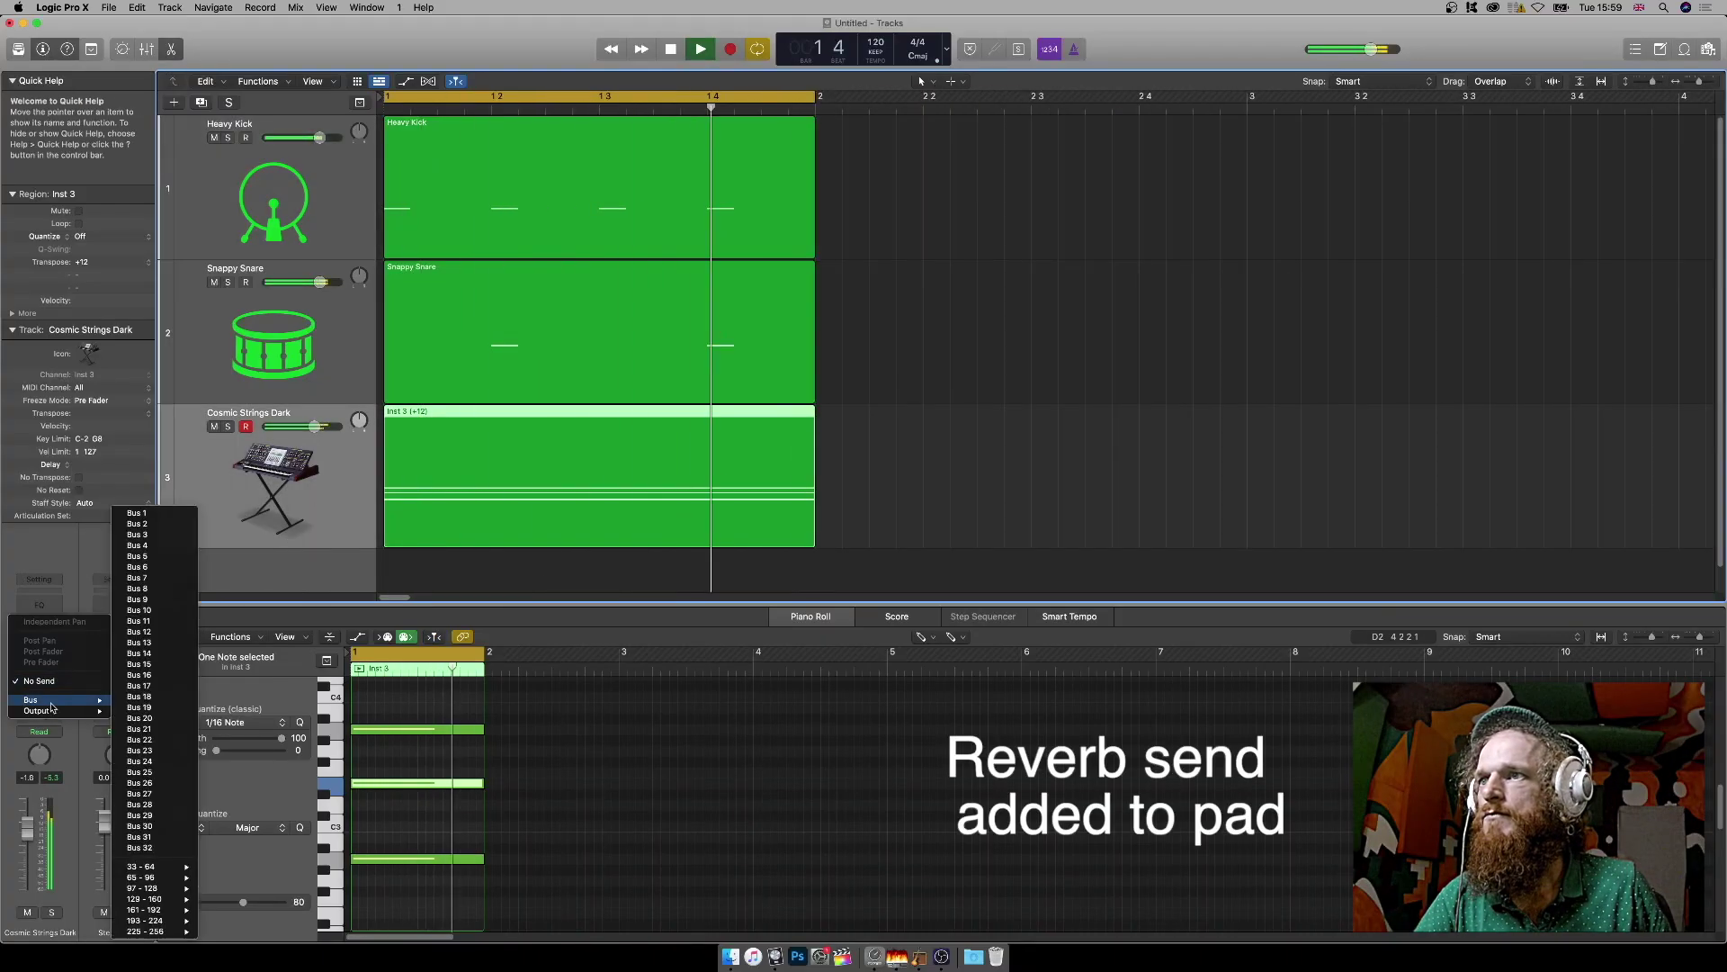
left_click(137, 513)
left_click(115, 654)
left_click(234, 920)
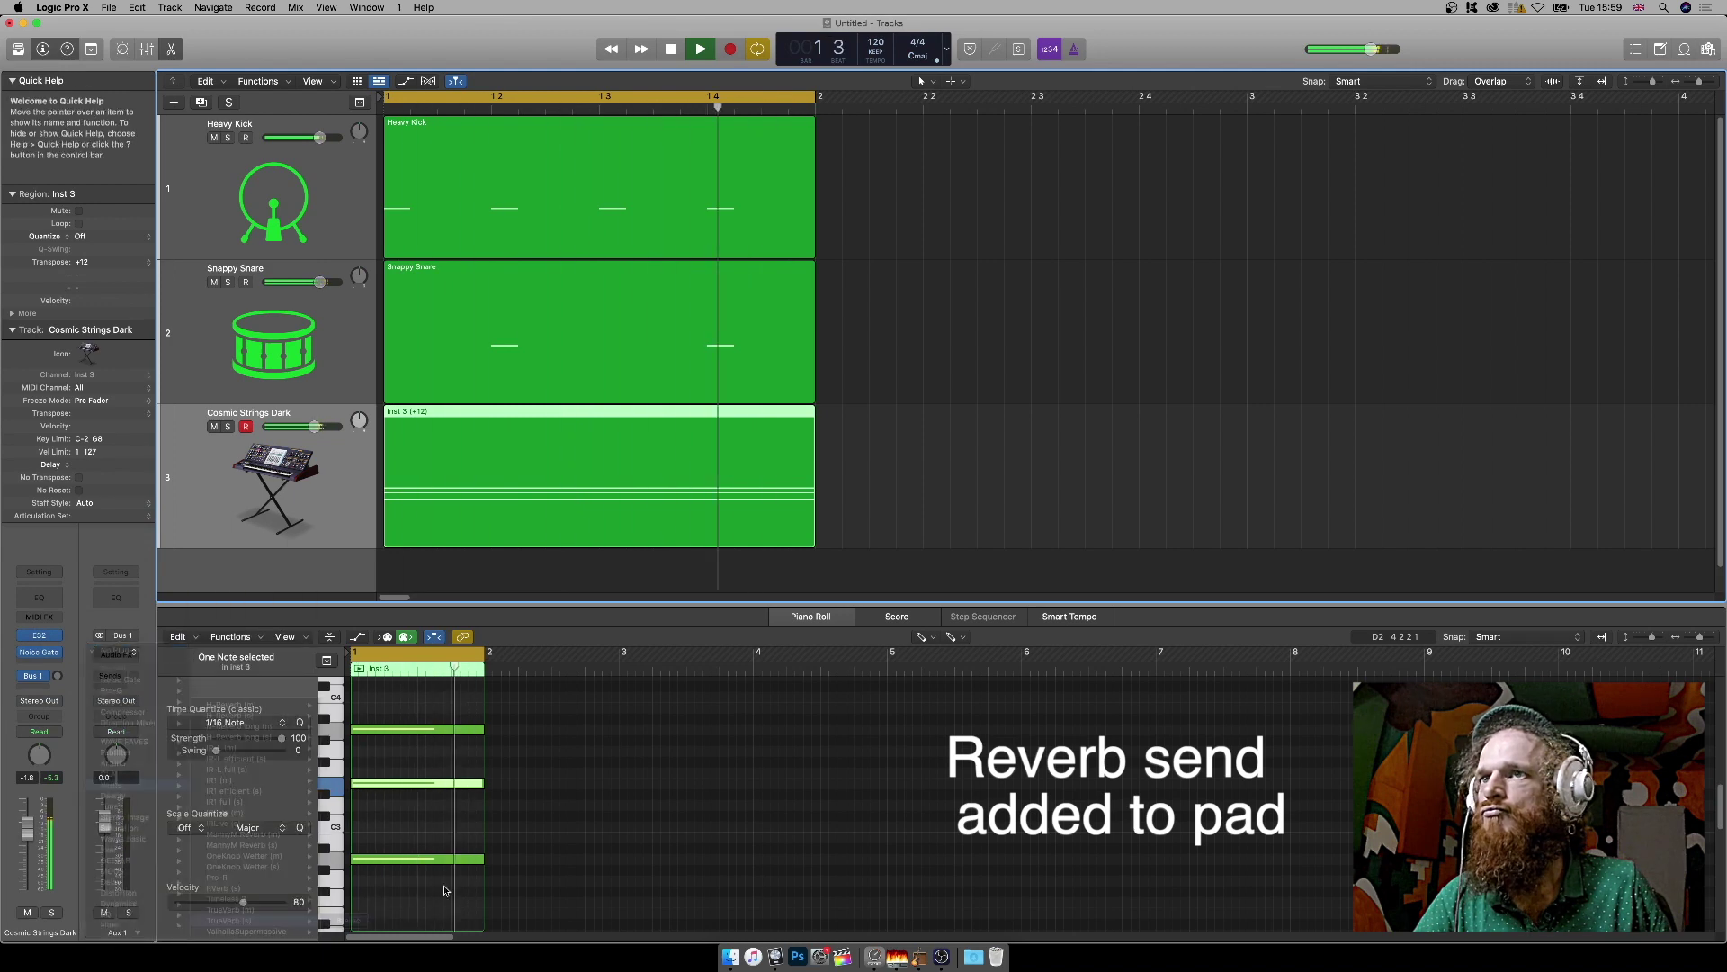
Load the Large Concert II preset in TrueVerb and close the plug-in window.
left_click(895, 248)
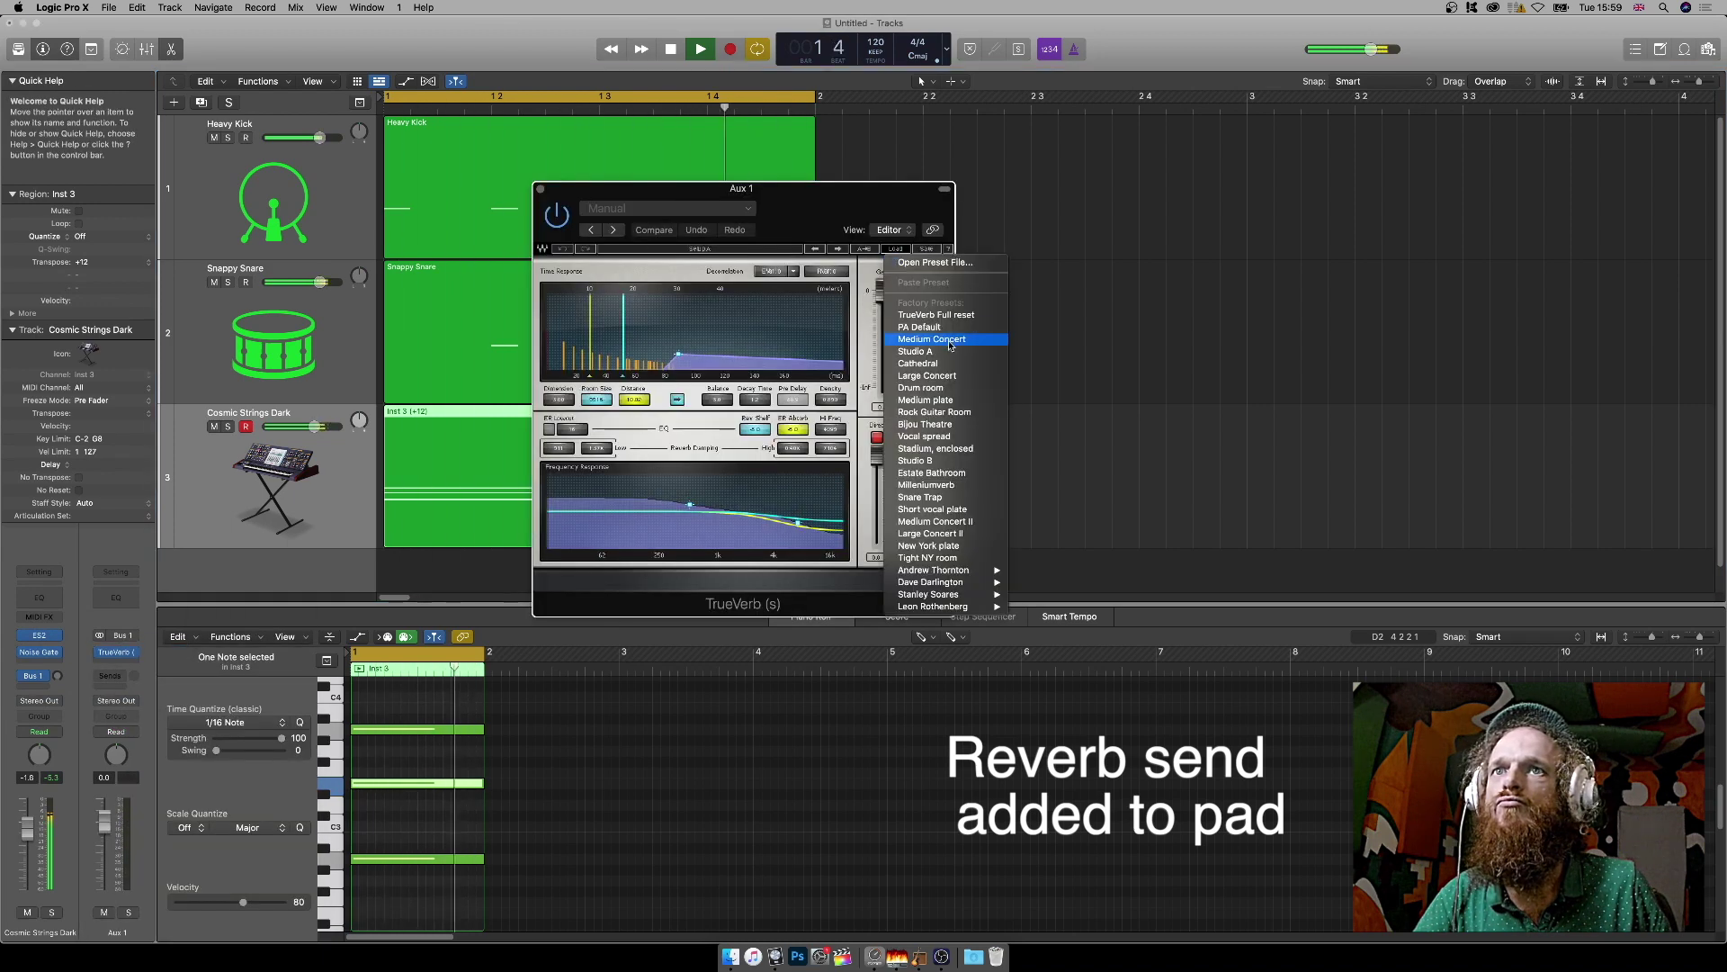
left_click(950, 345)
left_click(896, 248)
left_click(930, 534)
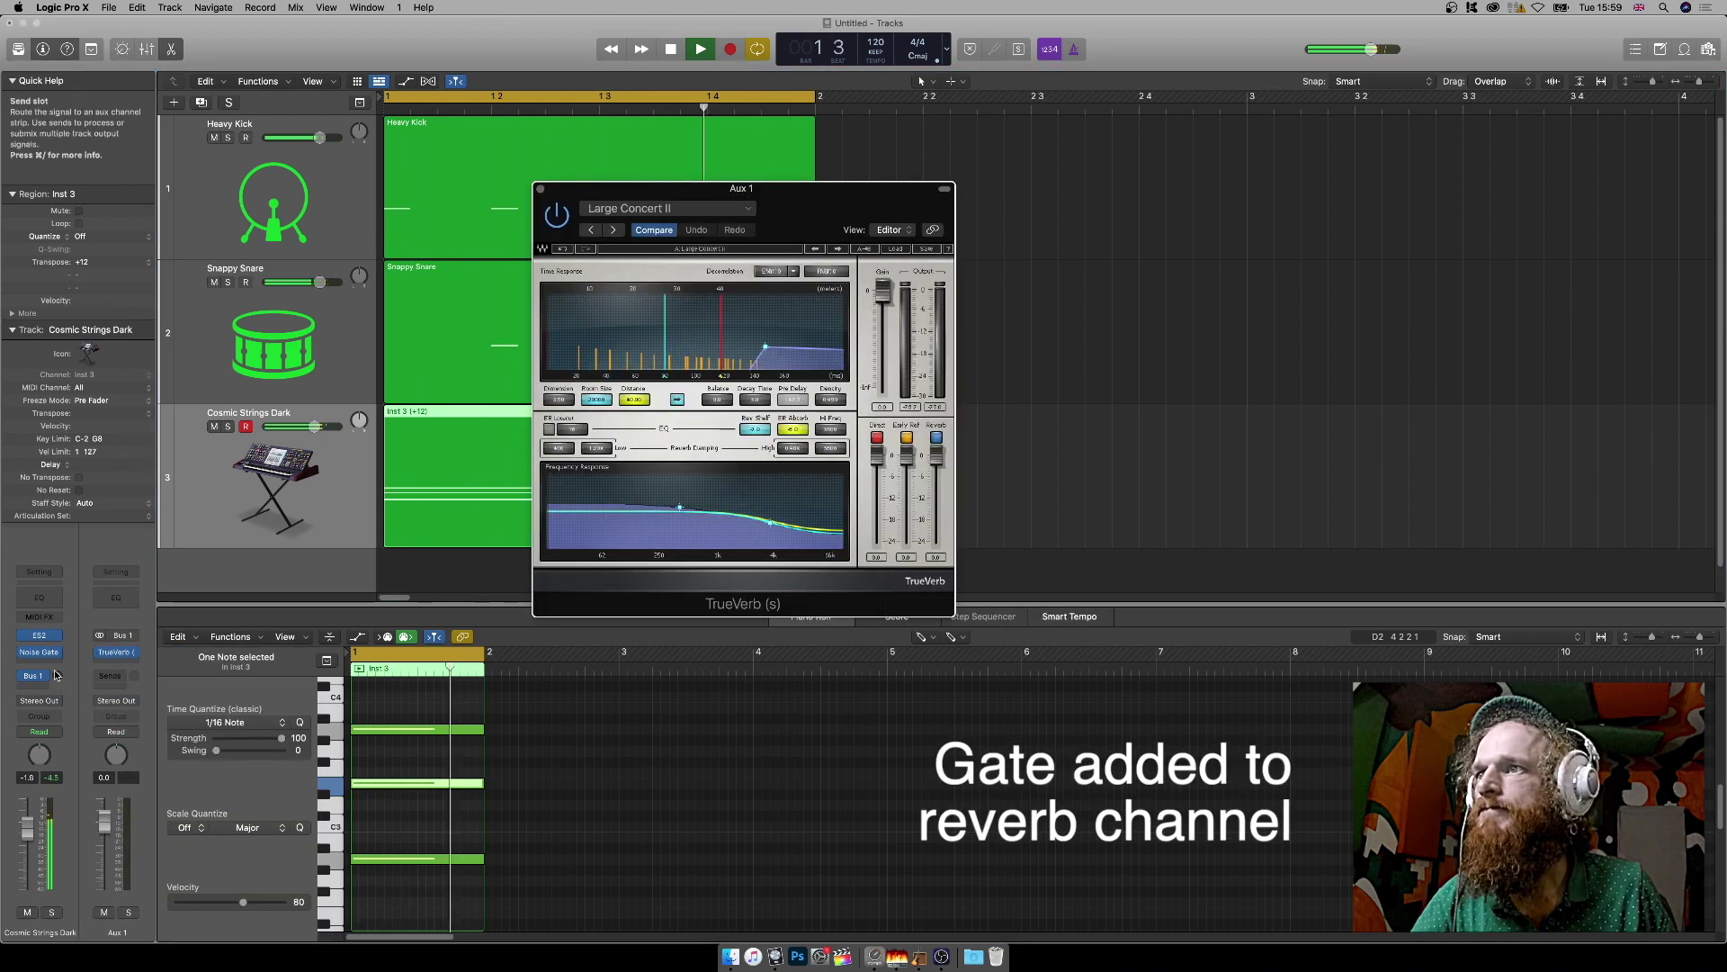
key("cmd+w")
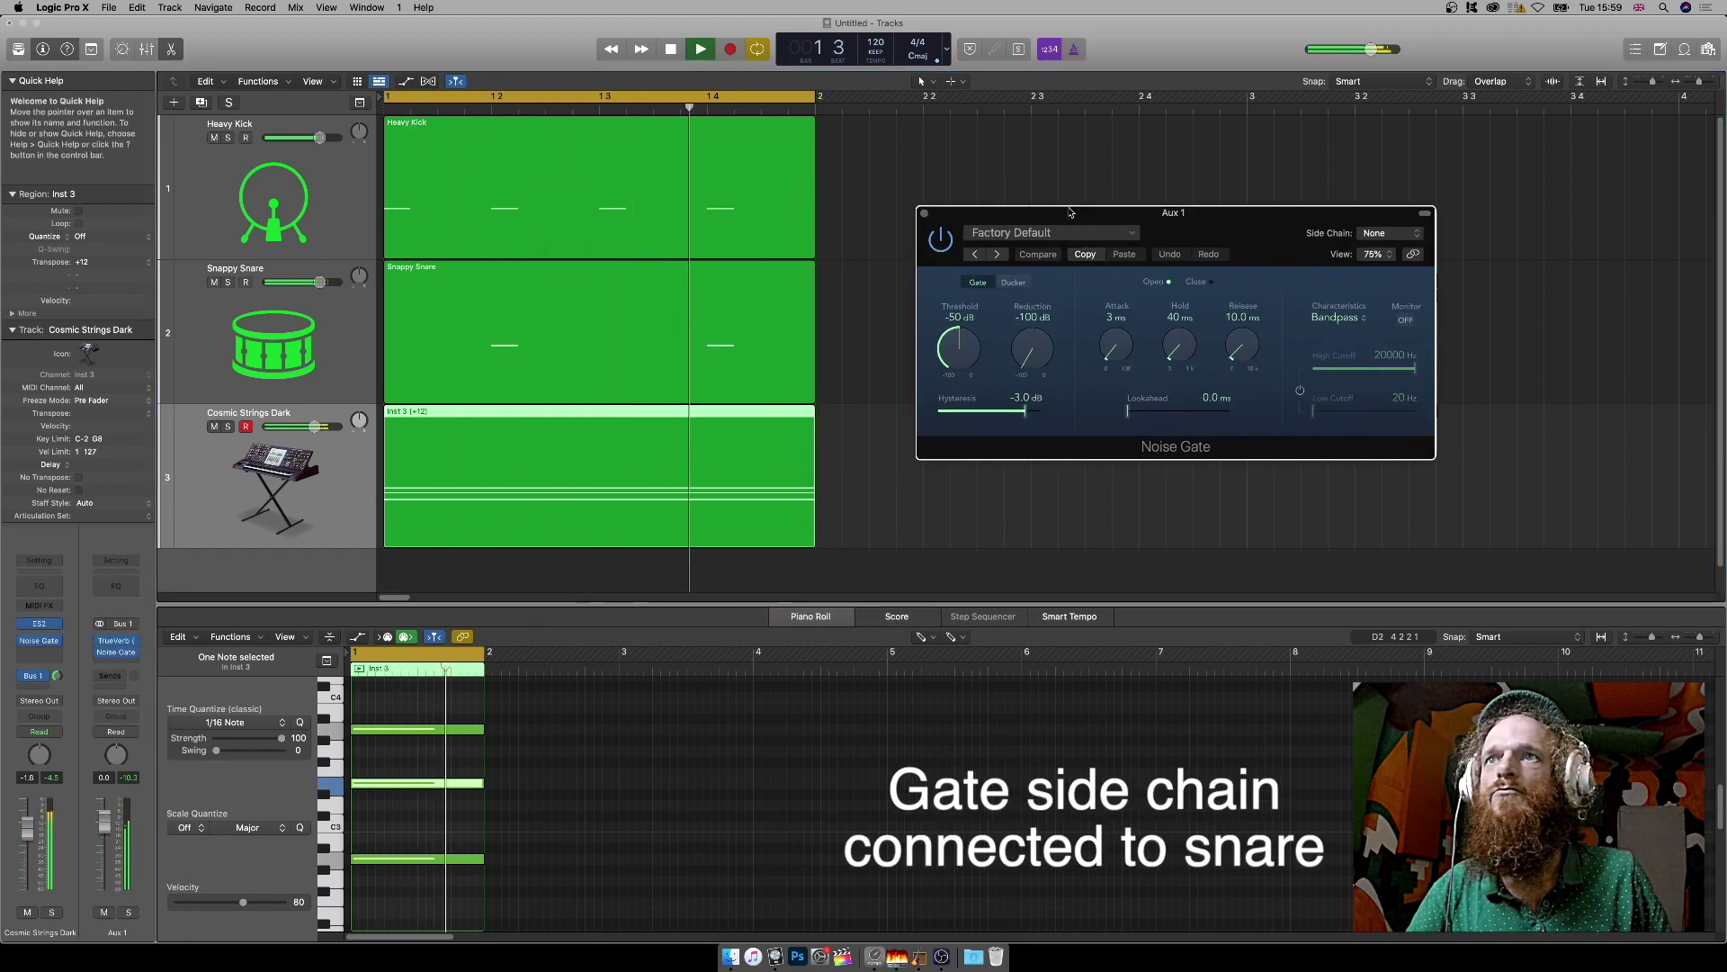
Set the side chain of the Noise Gate on Aux 1 to the Snappy Snare (Inst 2).
left_click(1422, 229)
mouse_move(1440, 261)
left_click(1558, 279)
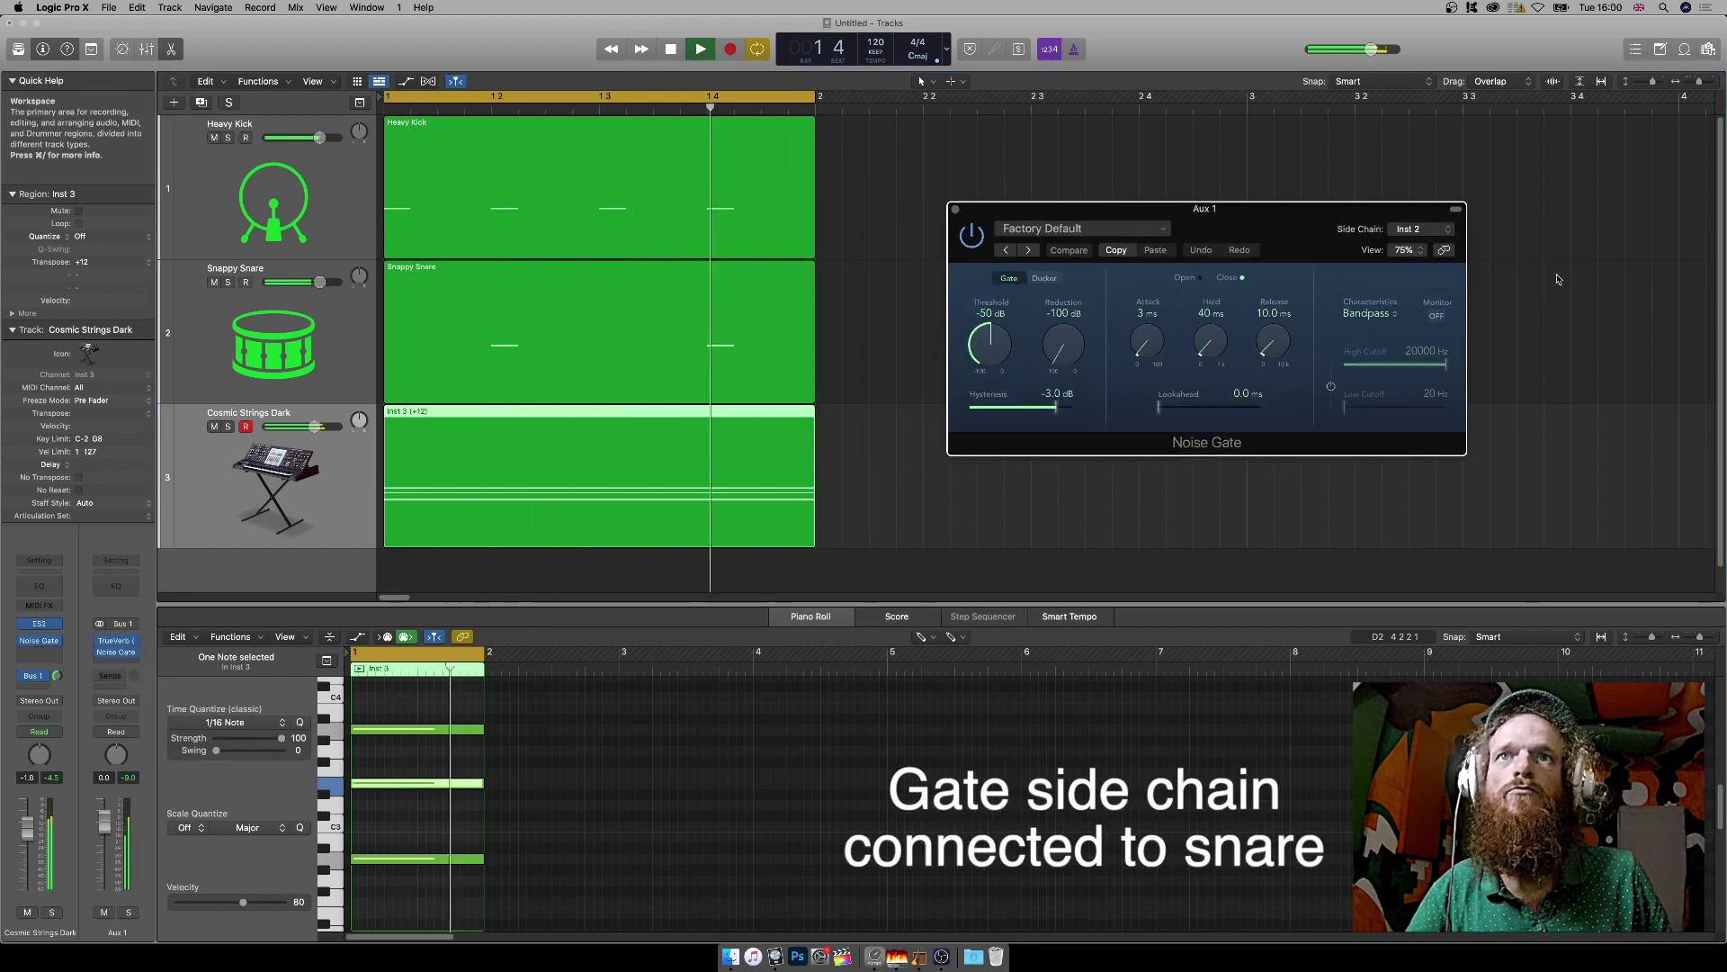
Switch the Aux 1 Noise Gate to Ducker mode, with ducking at -30 dB and release at 37.4 ms.
left_click(1044, 277)
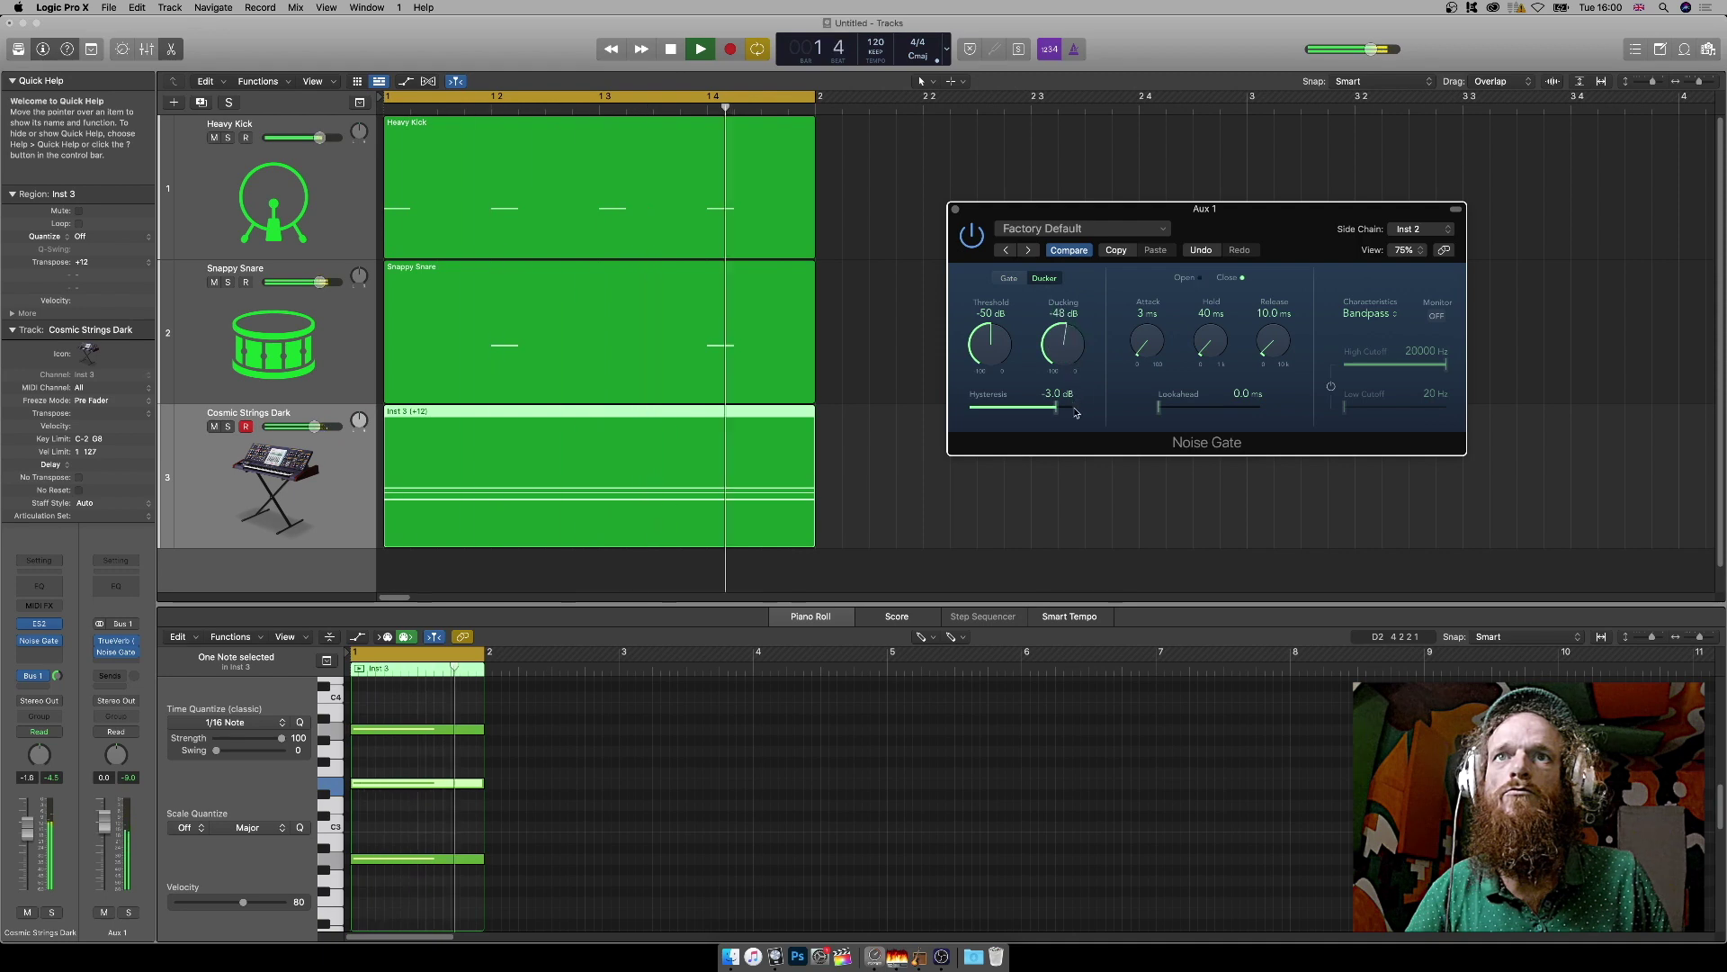
left_click_drag(1077, 413, 1068, 390)
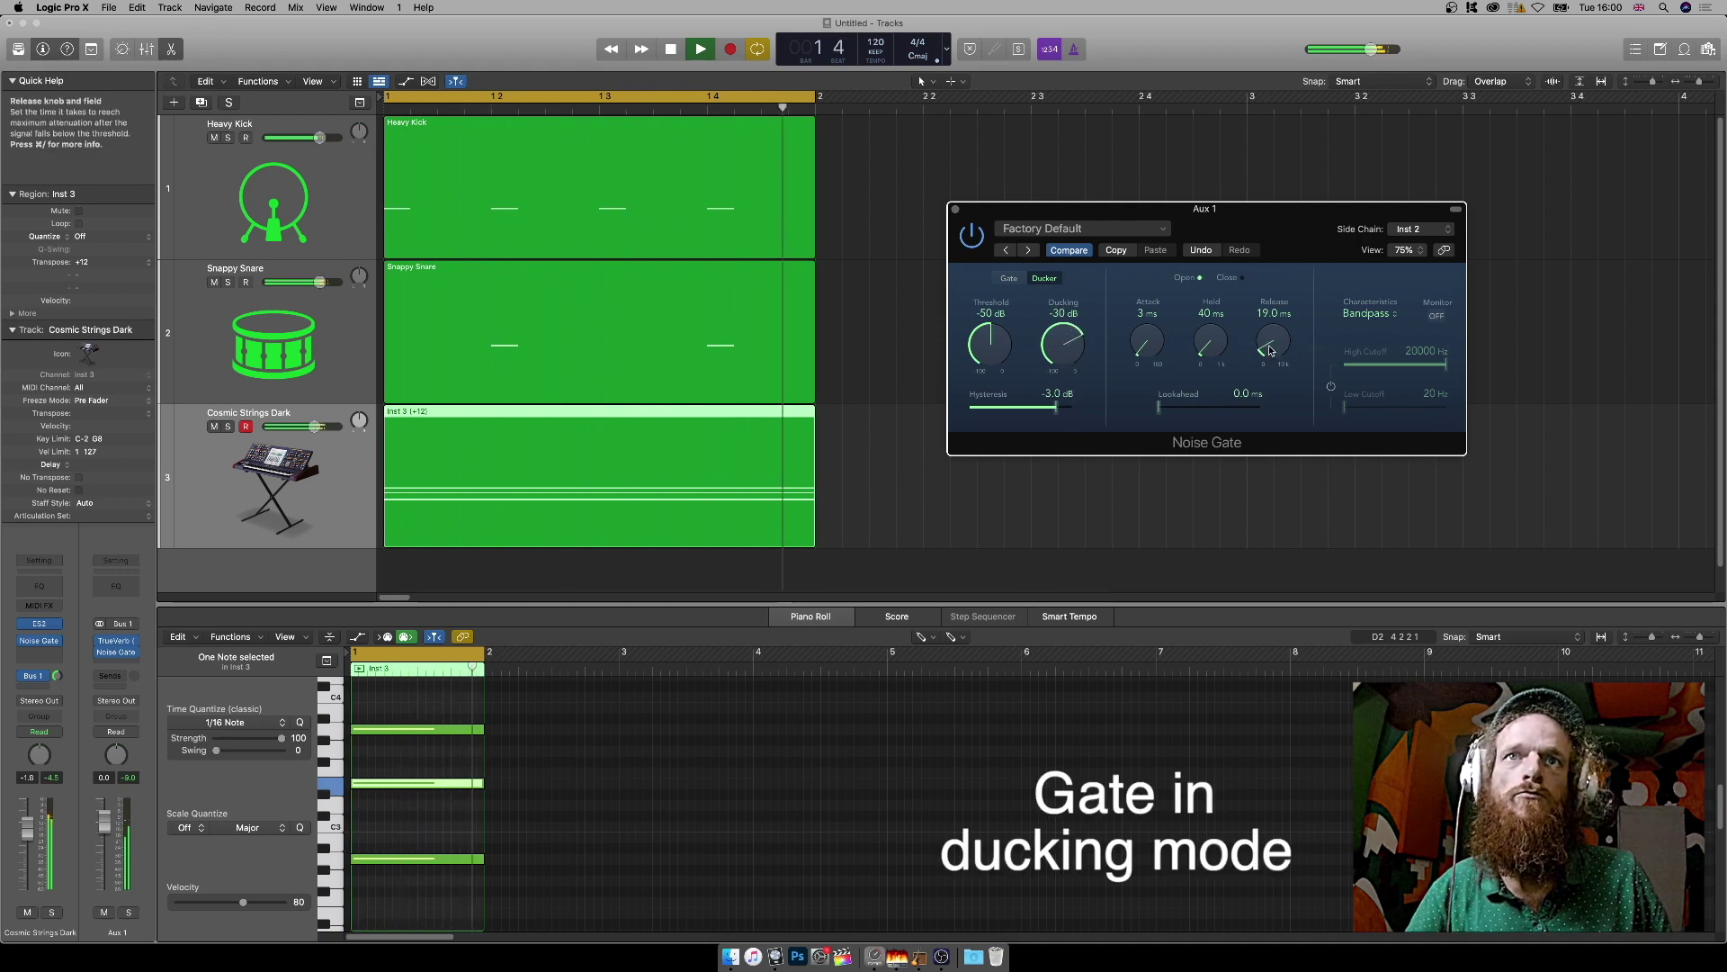
left_click_drag(1267, 332, 1268, 329)
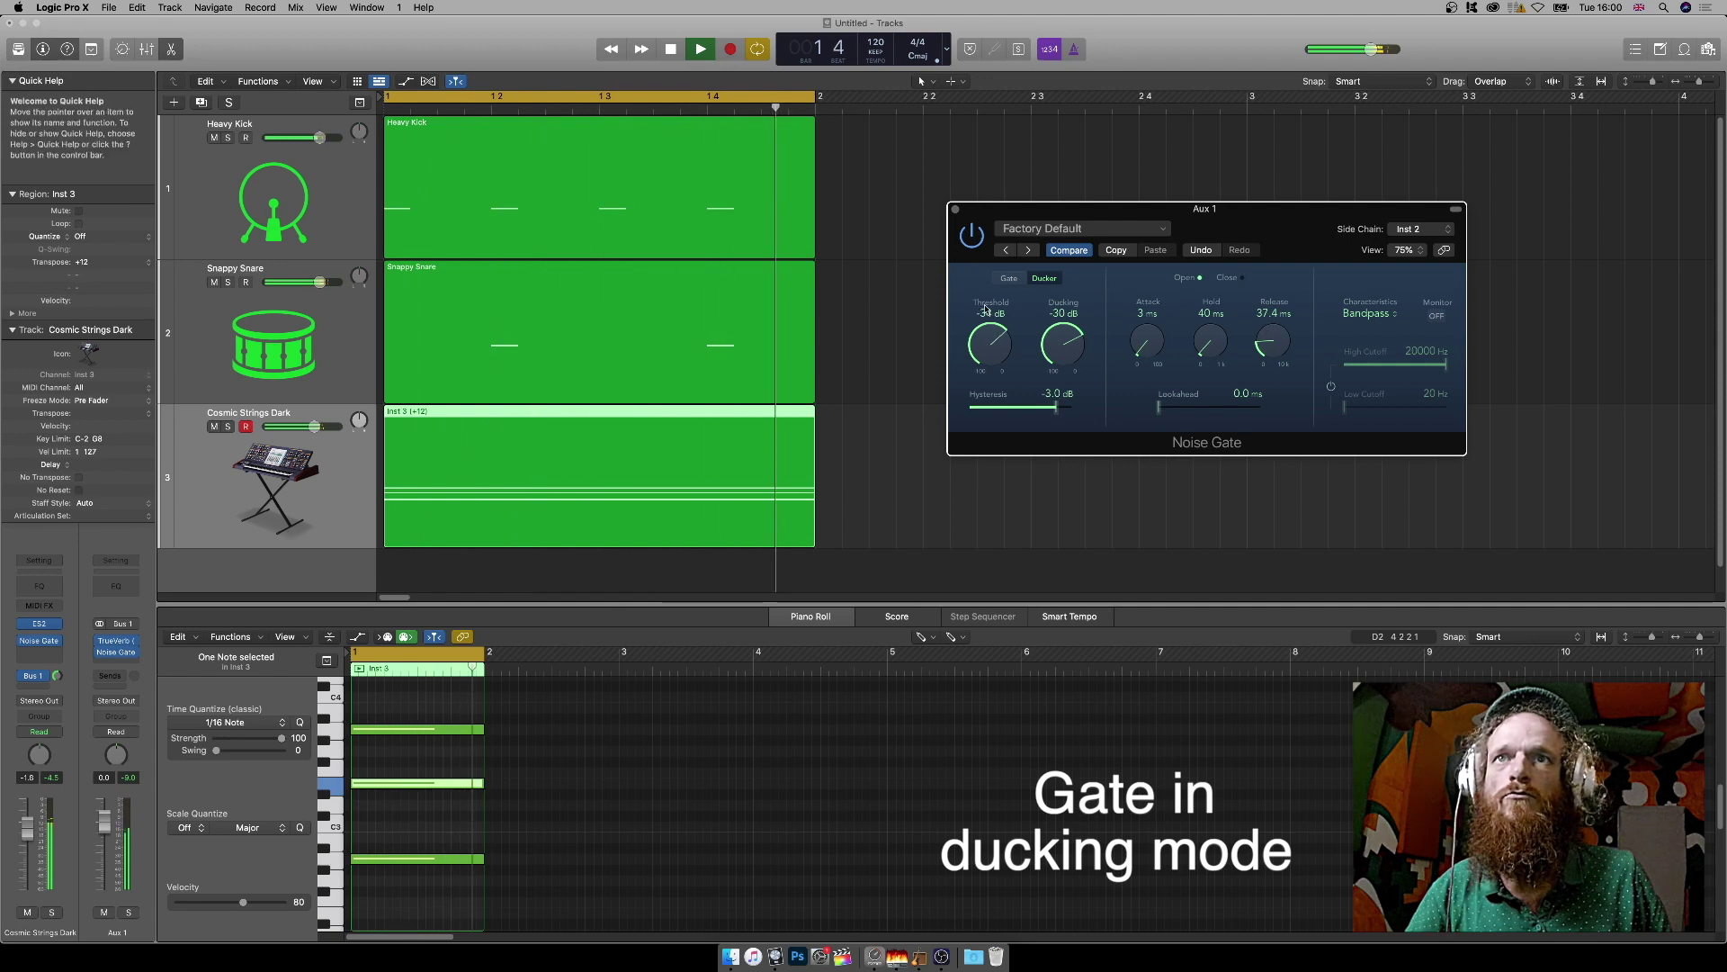
Set the Aux 1 ducker's threshold to -21 dB and its ducking amount to -45 dB.
left_click_drag(988, 335, 1010, 243)
left_click_drag(999, 277, 1000, 304)
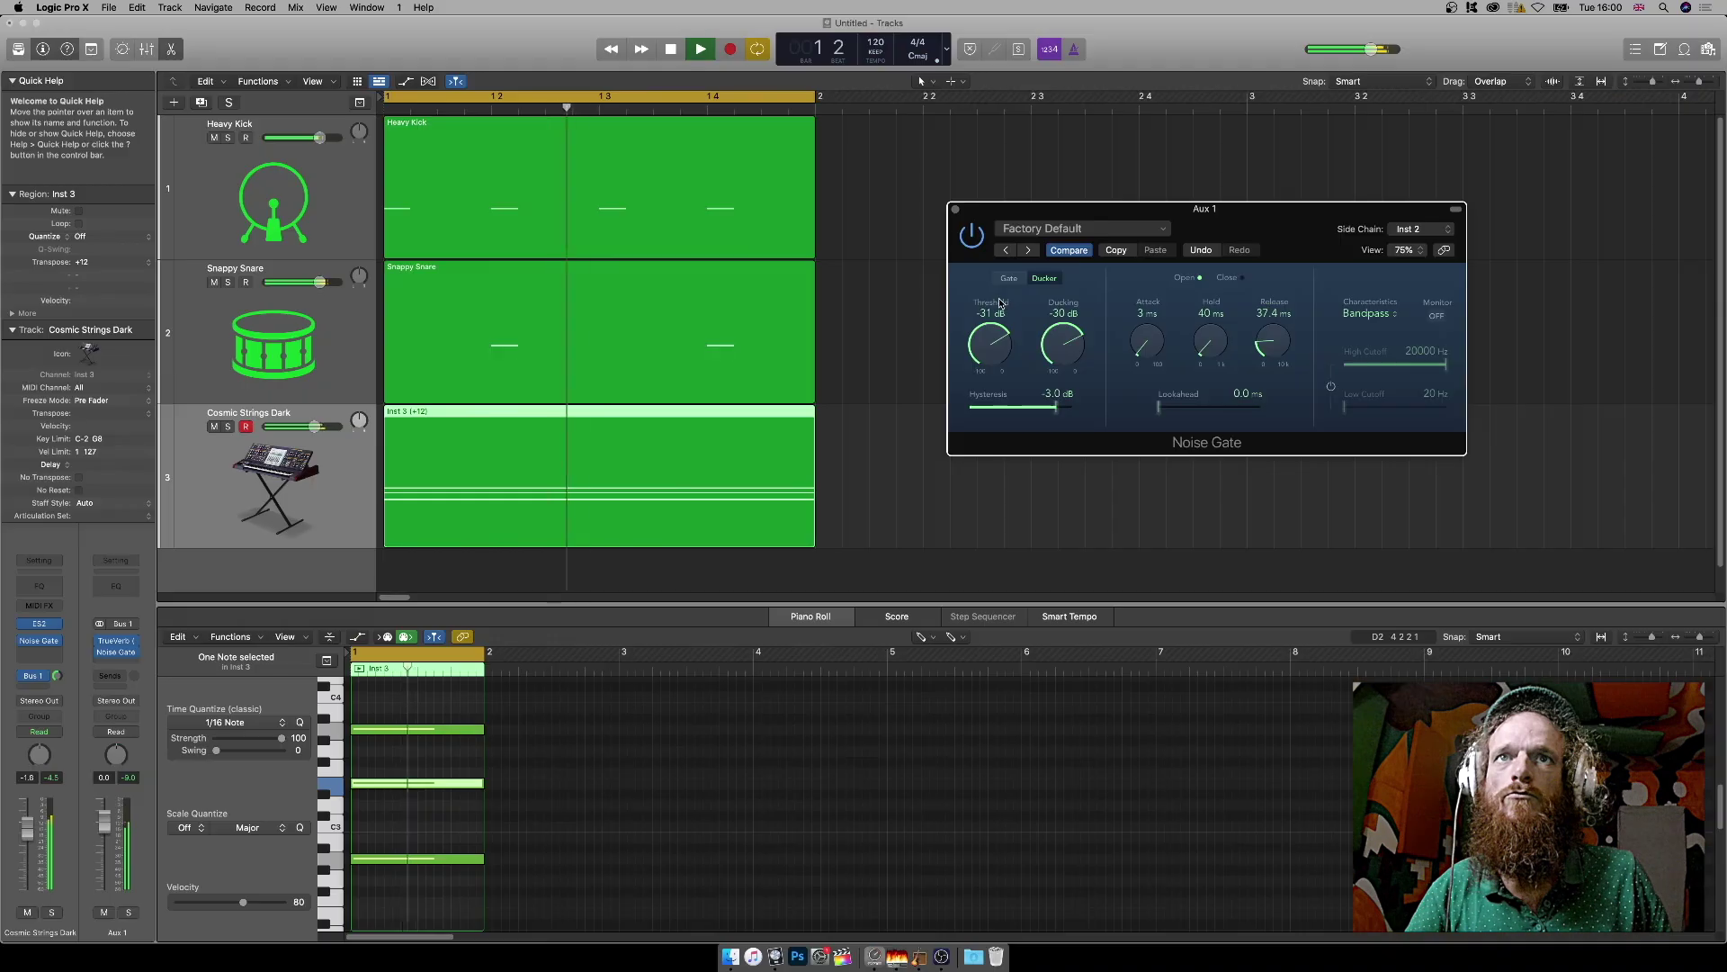
left_click_drag(1001, 304, 1002, 291)
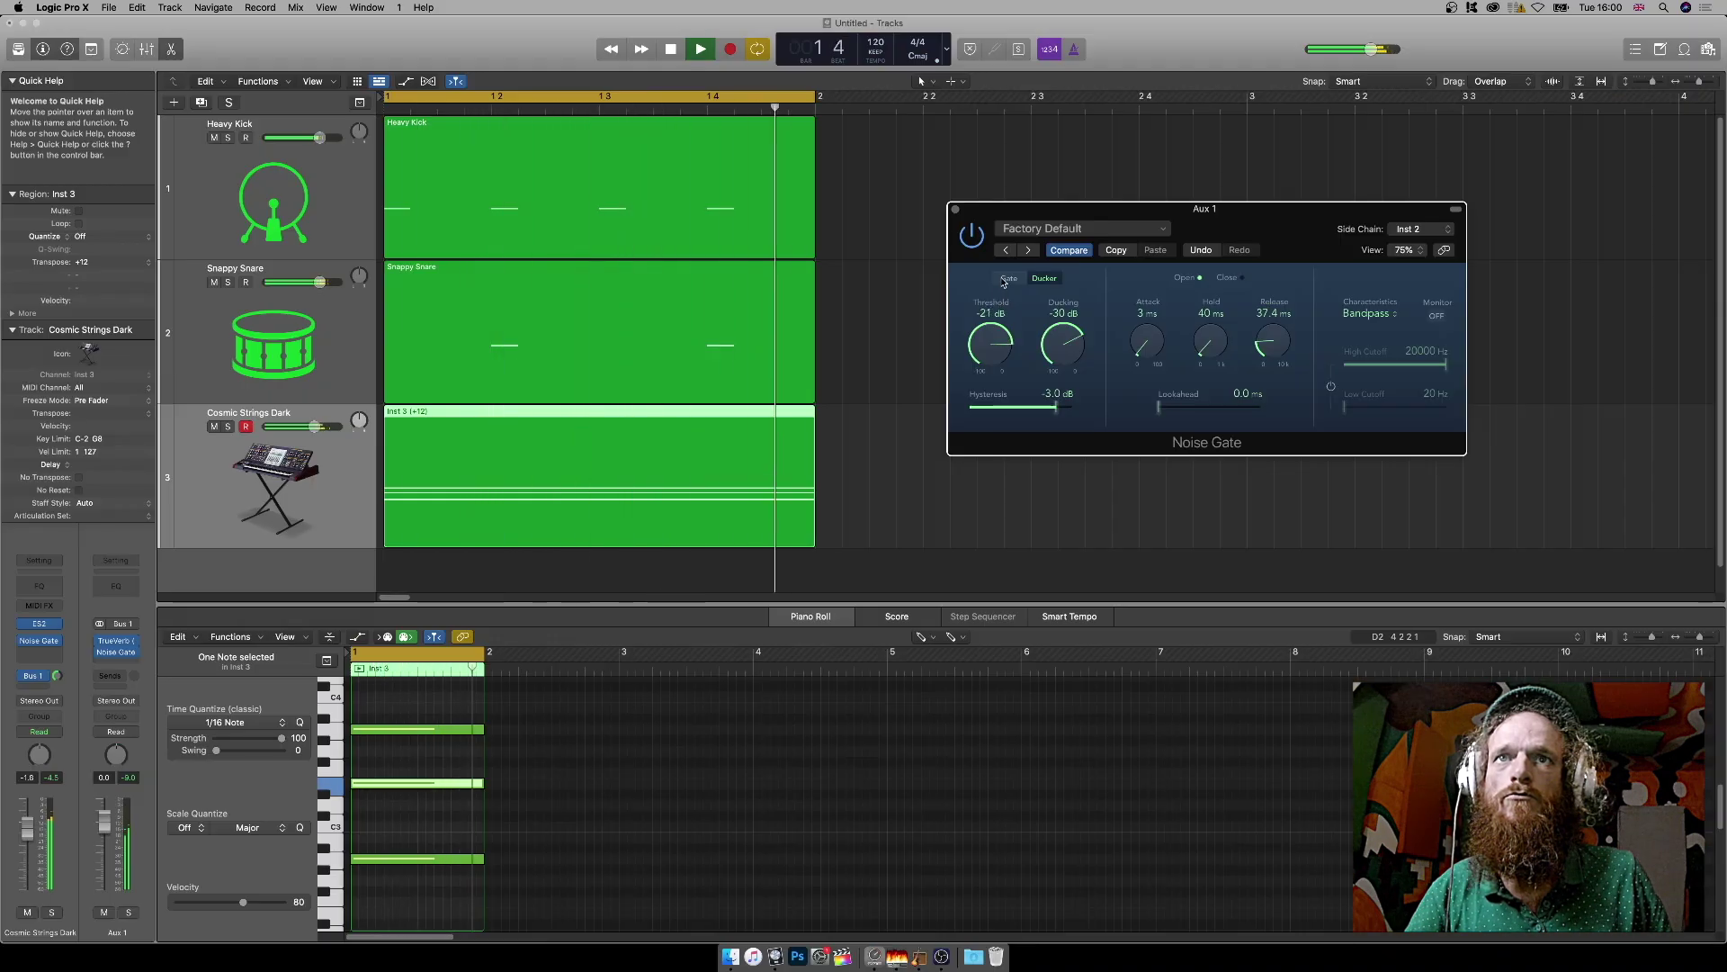
left_click_drag(1063, 342, 1076, 390)
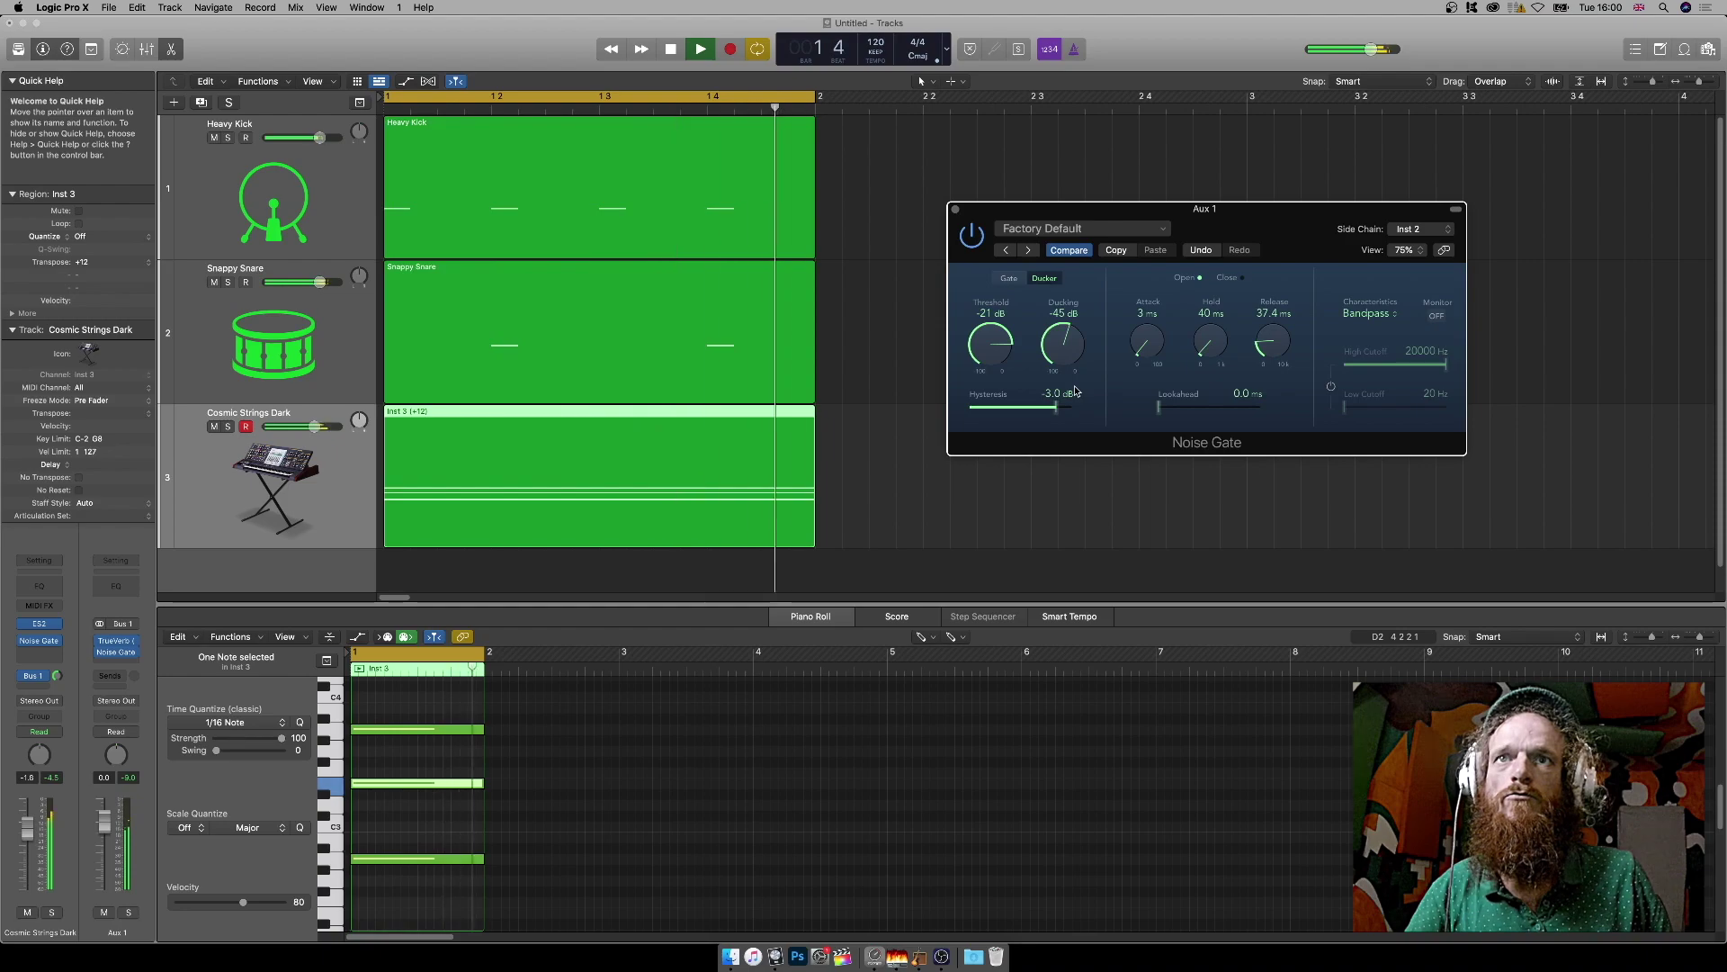